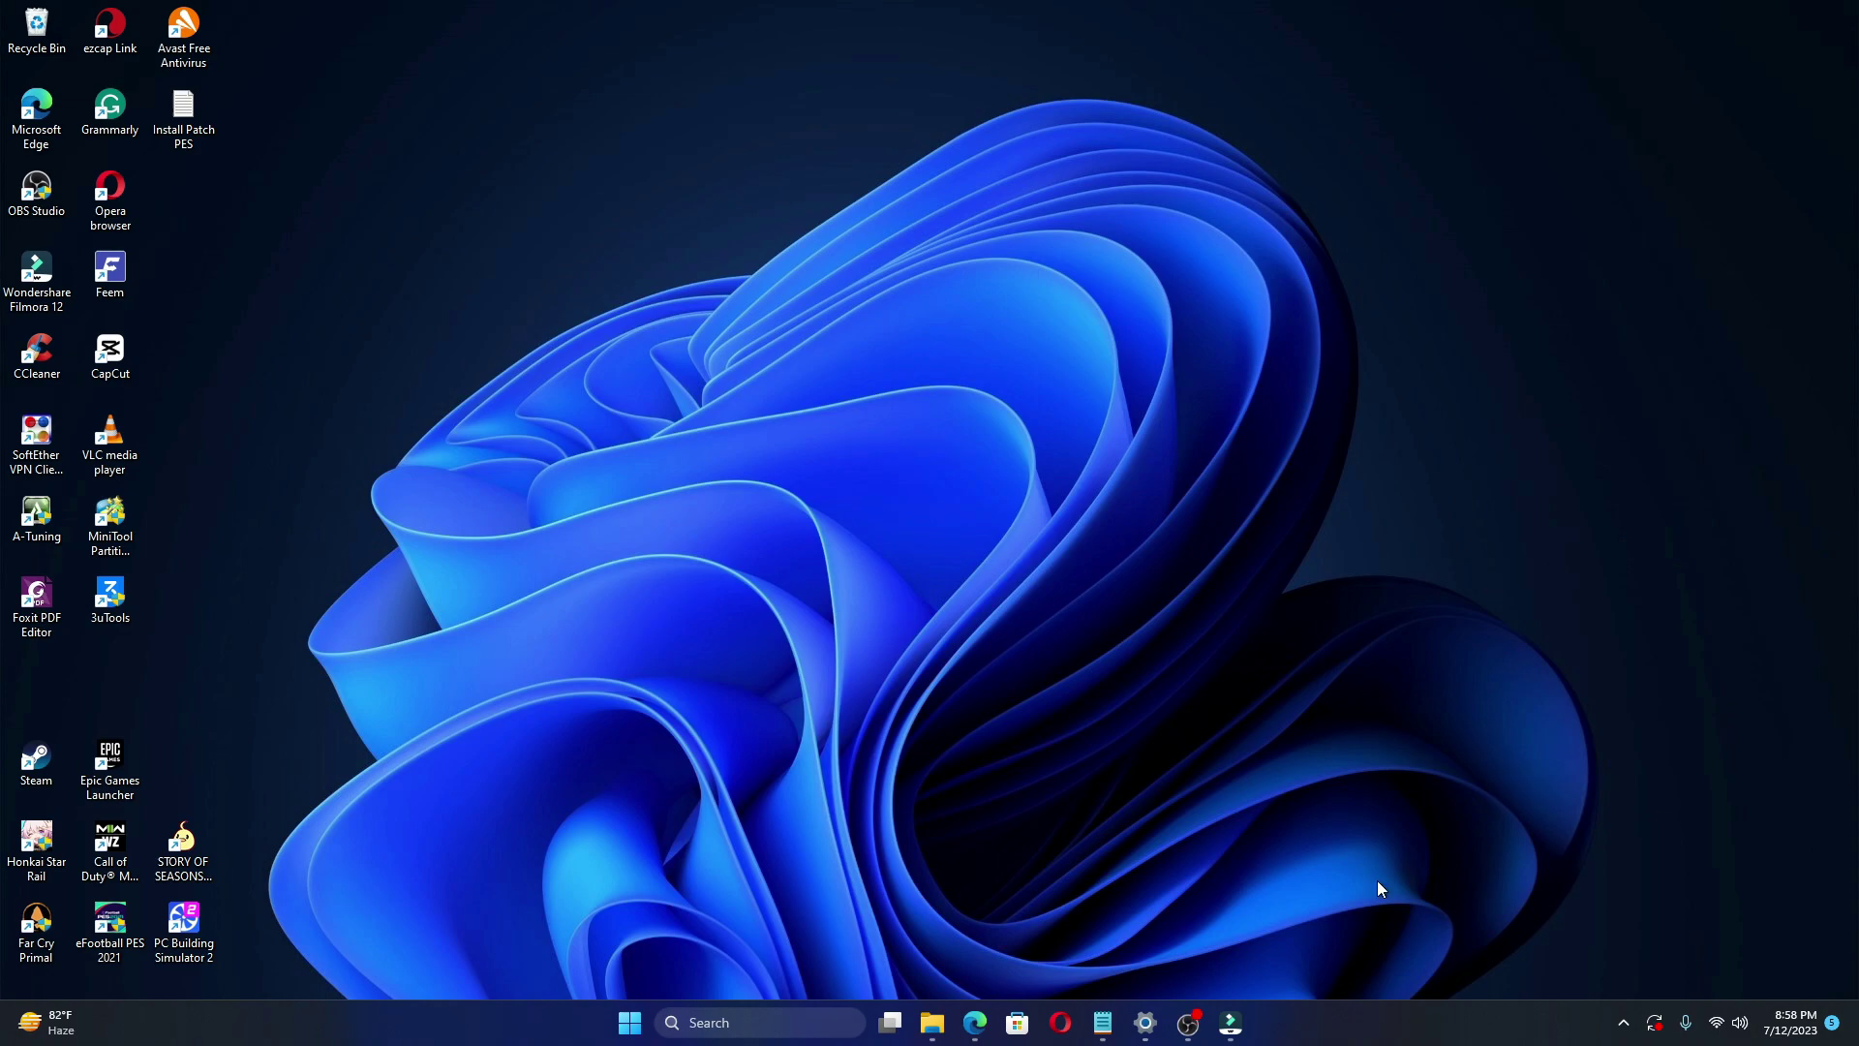
Paste the first employee's NIK, dash and name from A2:C2 into QR.io's text field.
{"action": "left_click", "coordinate": [960, 1036]}
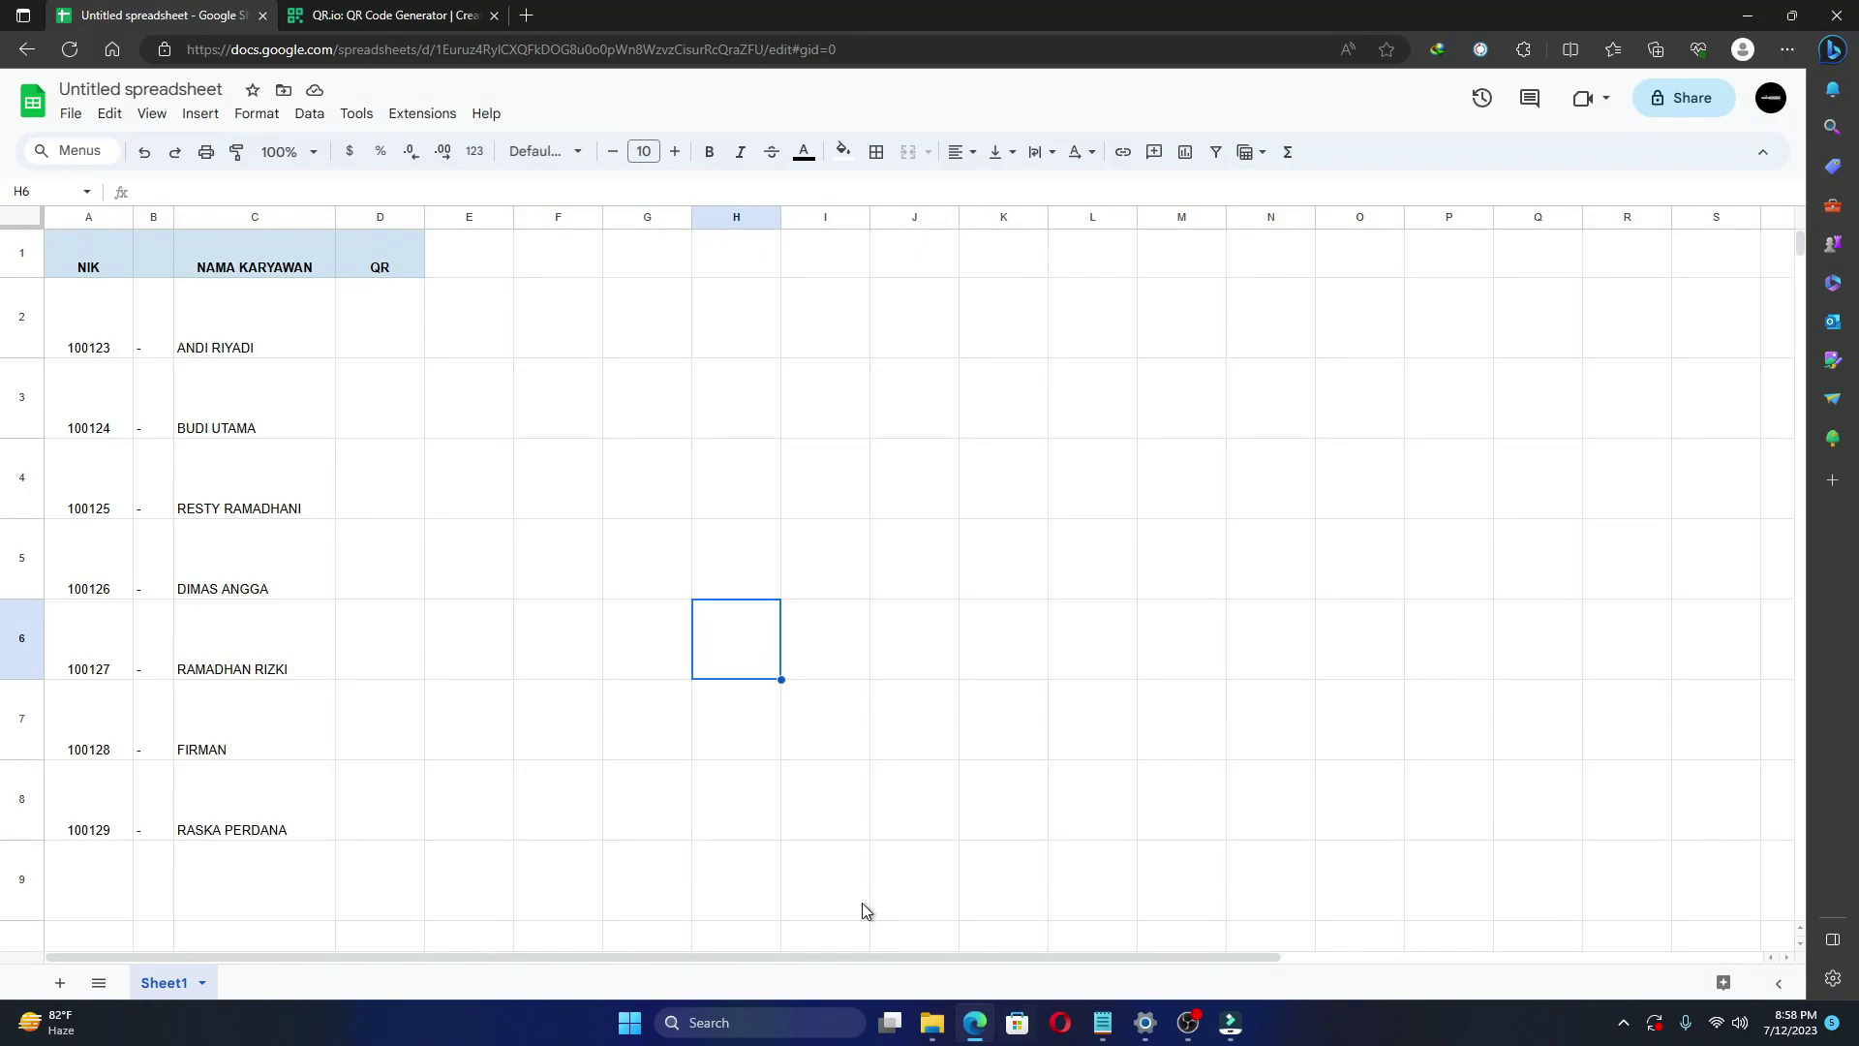
{"action": "left_click", "coordinate": [392, 323]}
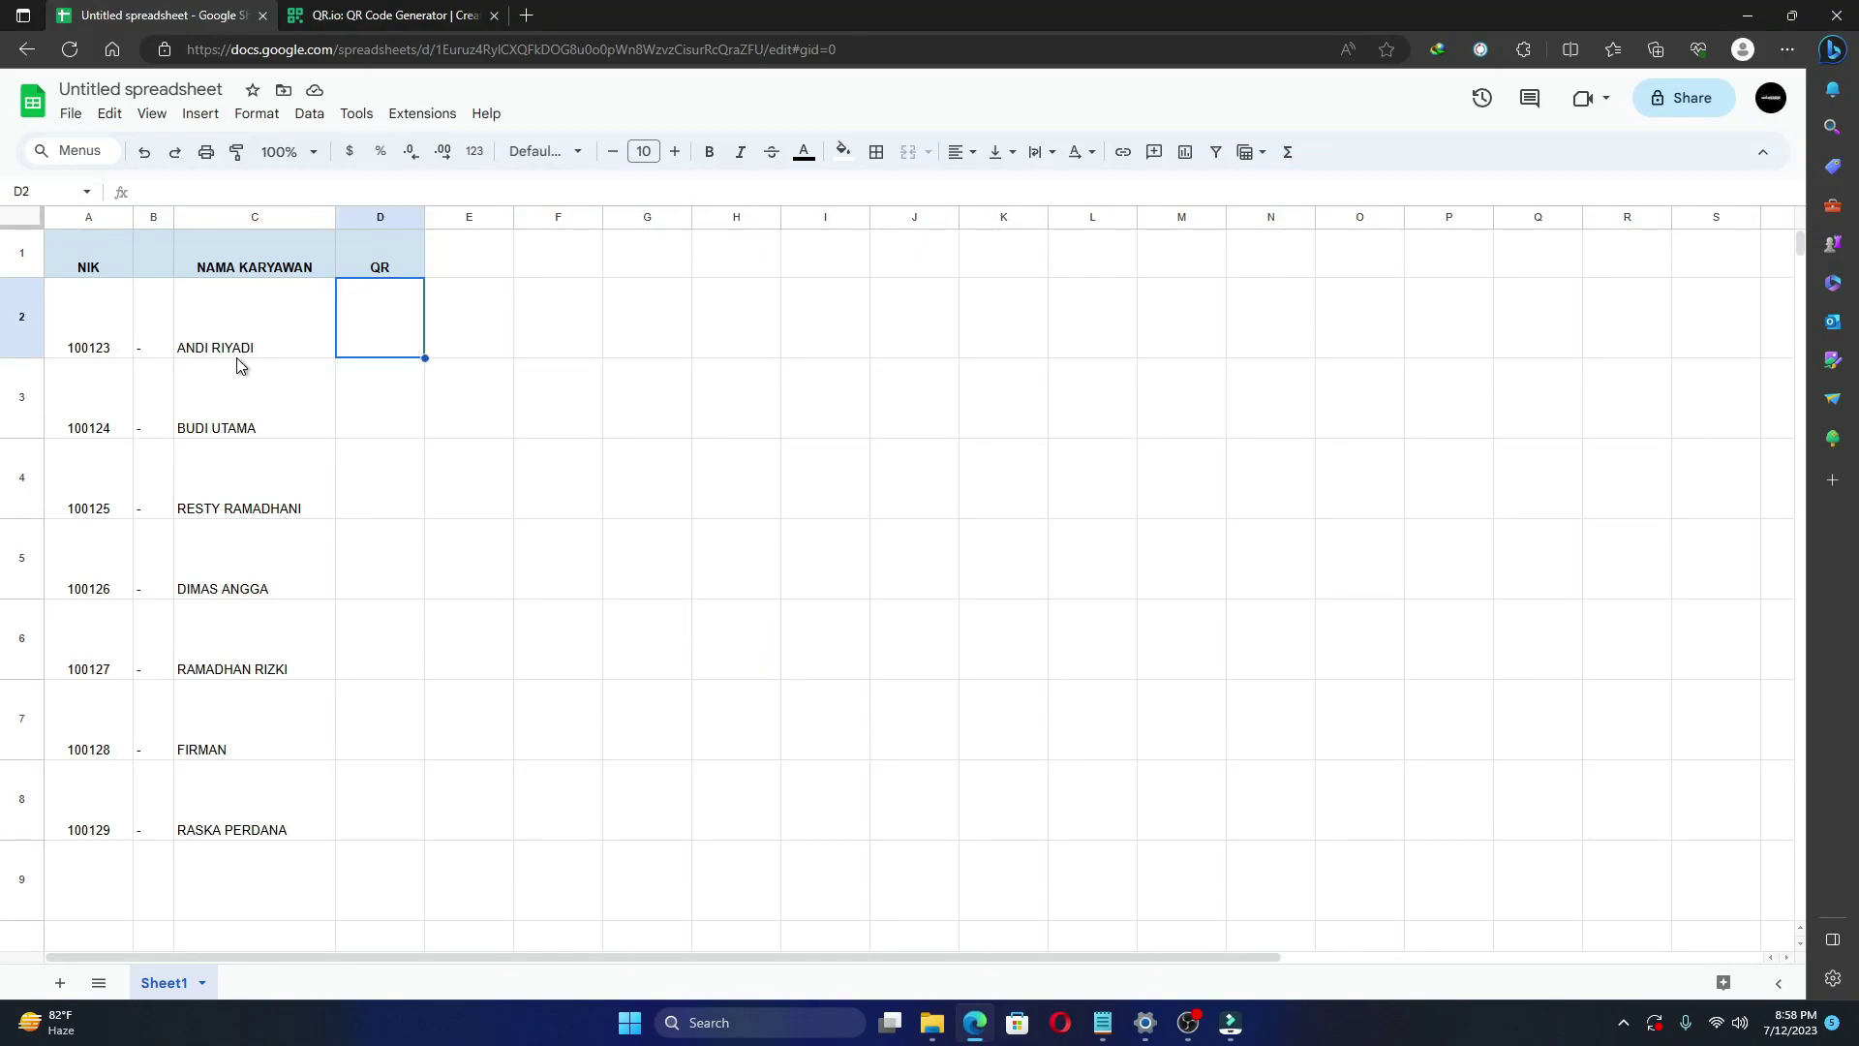
{"action": "left_click_drag", "start_coordinate": [54, 317], "coordinate": [223, 331]}
{"action": "key", "text": "ctrl+c"}
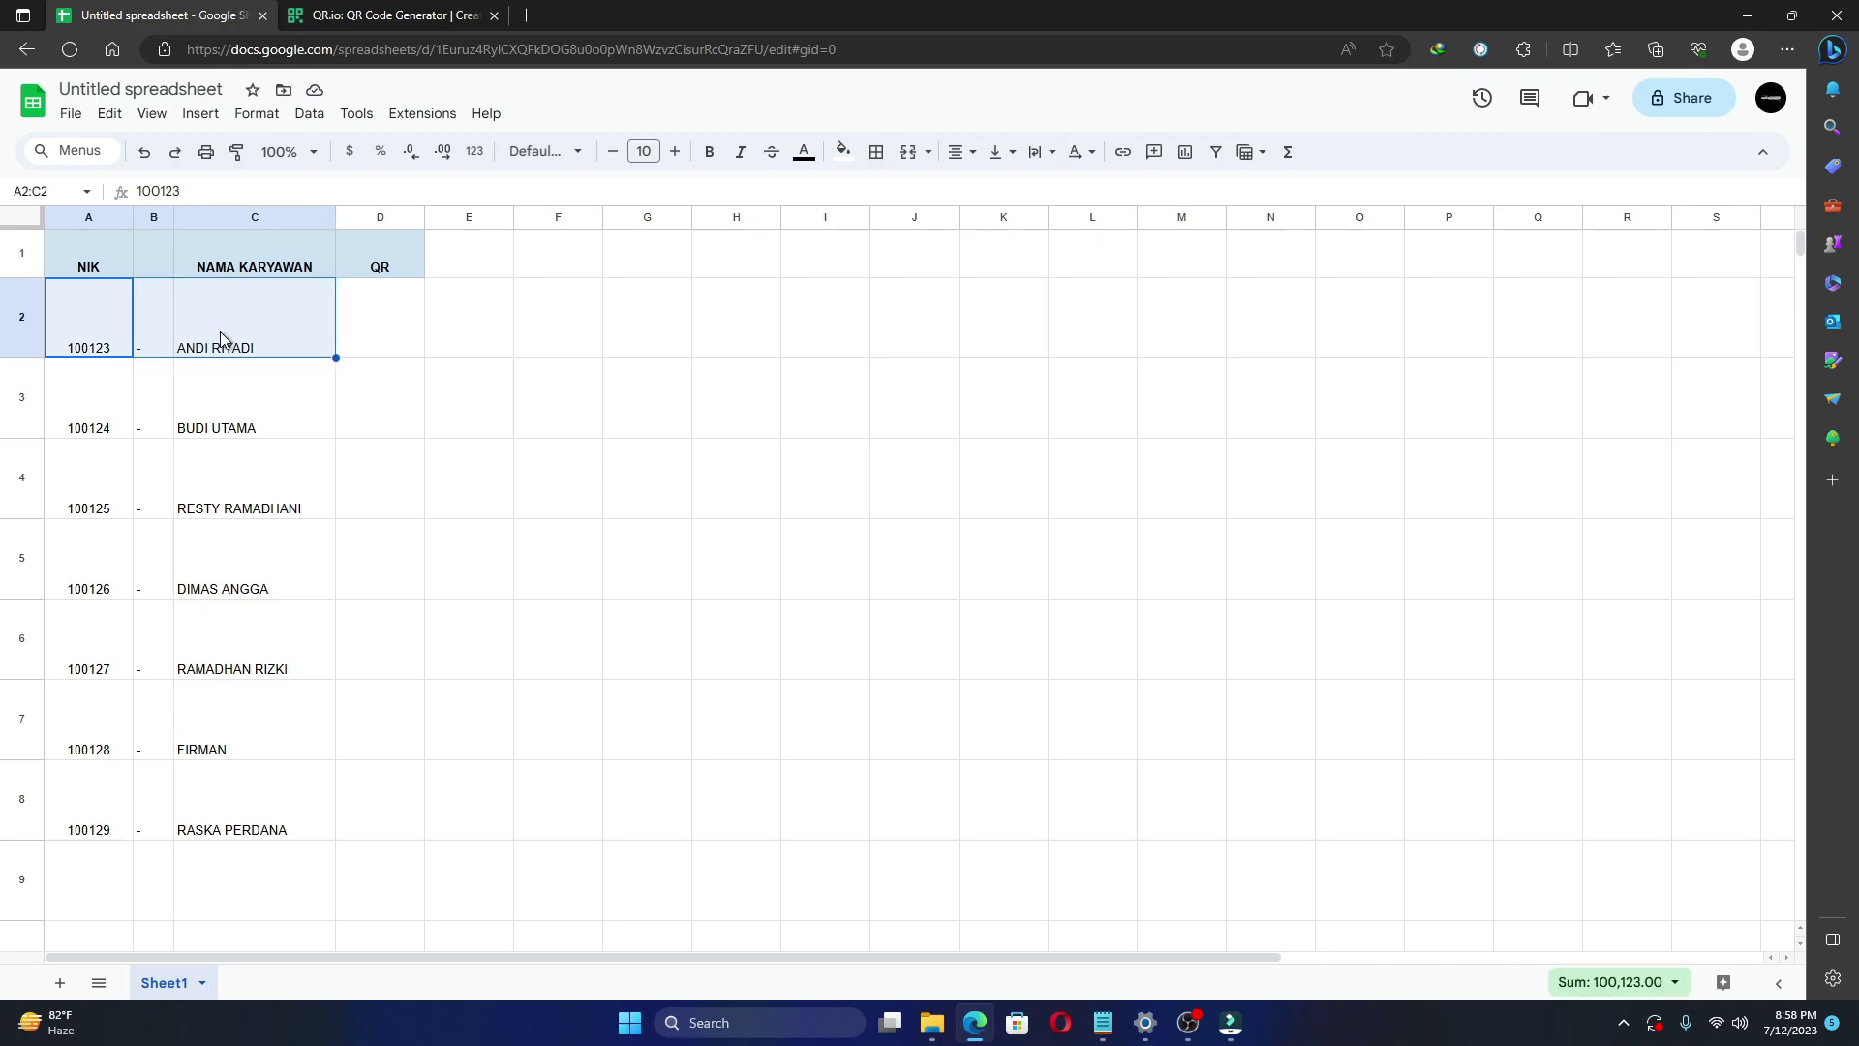
{"action": "left_click", "coordinate": [399, 13]}
{"action": "left_click_drag", "start_coordinate": [543, 465], "coordinate": [406, 430]}
{"action": "key", "text": "ctrl+v"}
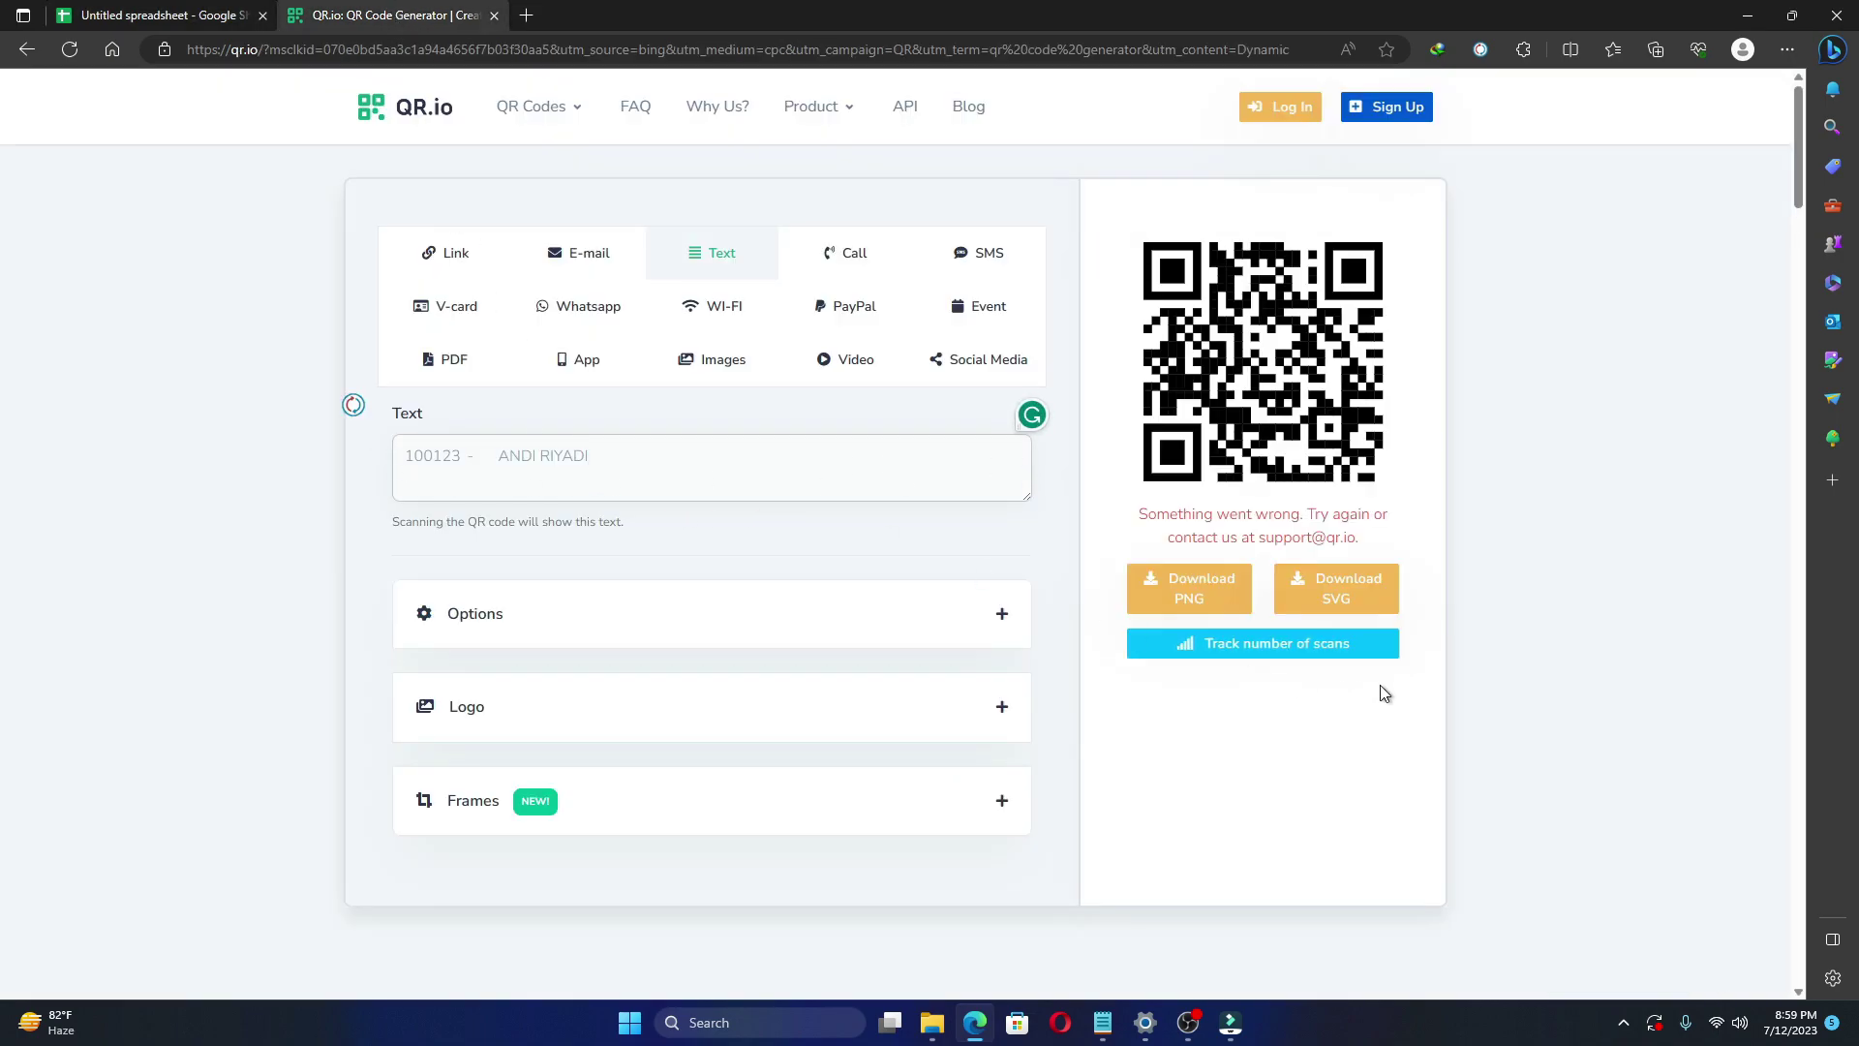
Capture the generated QR code with the browser's Web capture and copy it as an image.
{"action": "right_click", "coordinate": [1141, 235]}
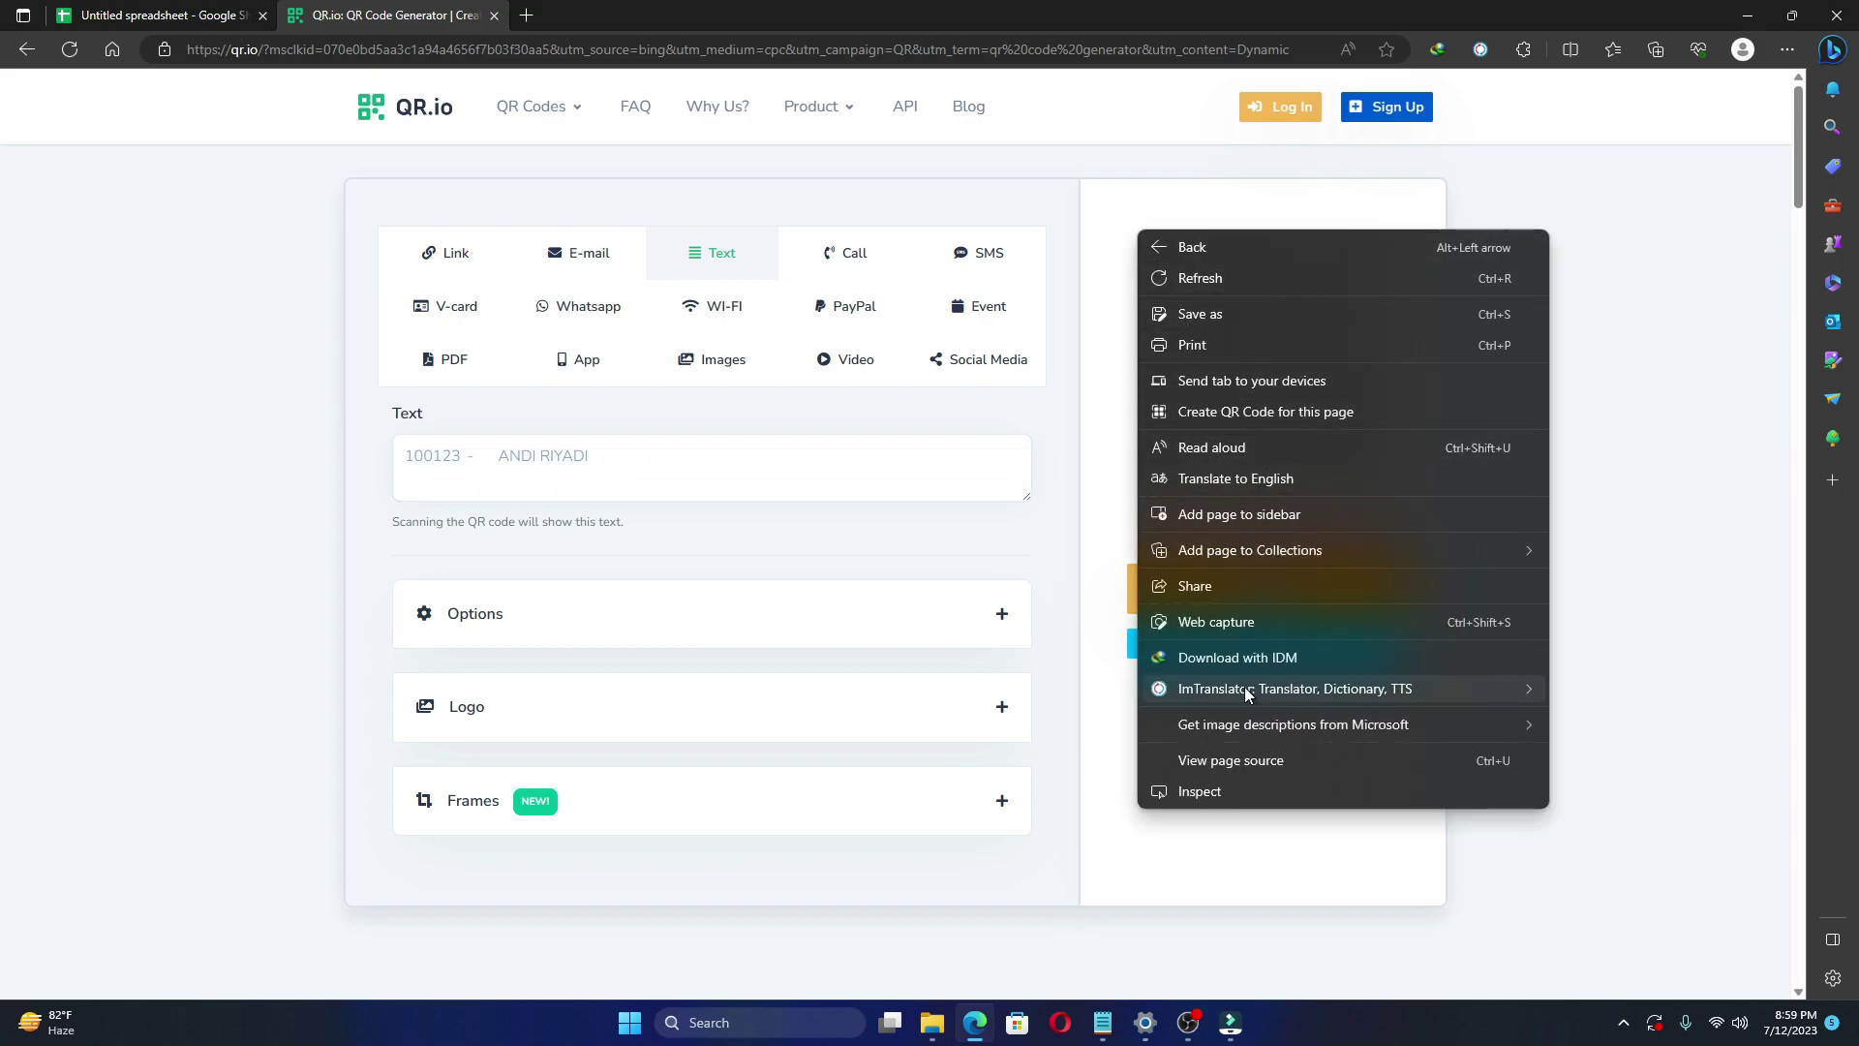
{"action": "left_click", "coordinate": [1225, 620]}
{"action": "left_click_drag", "start_coordinate": [1134, 231], "coordinate": [1398, 488]}
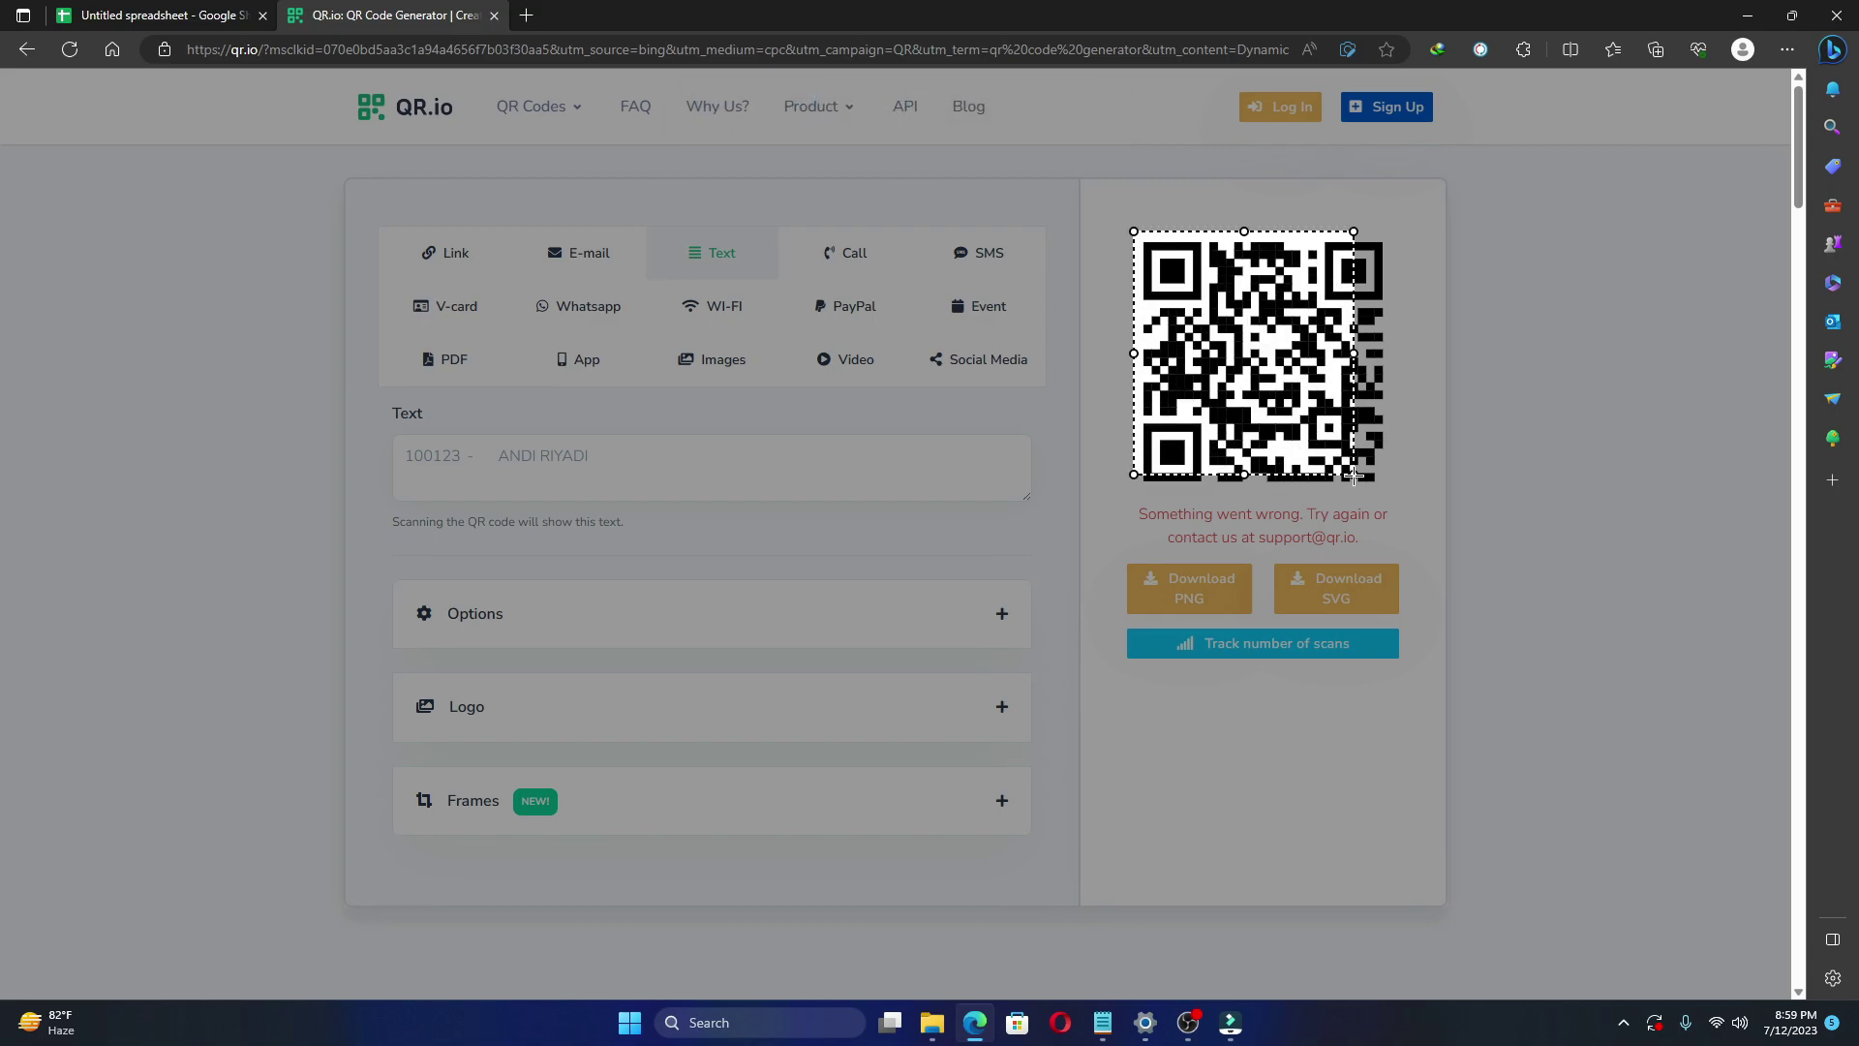
{"action": "left_click", "coordinate": [1450, 519]}
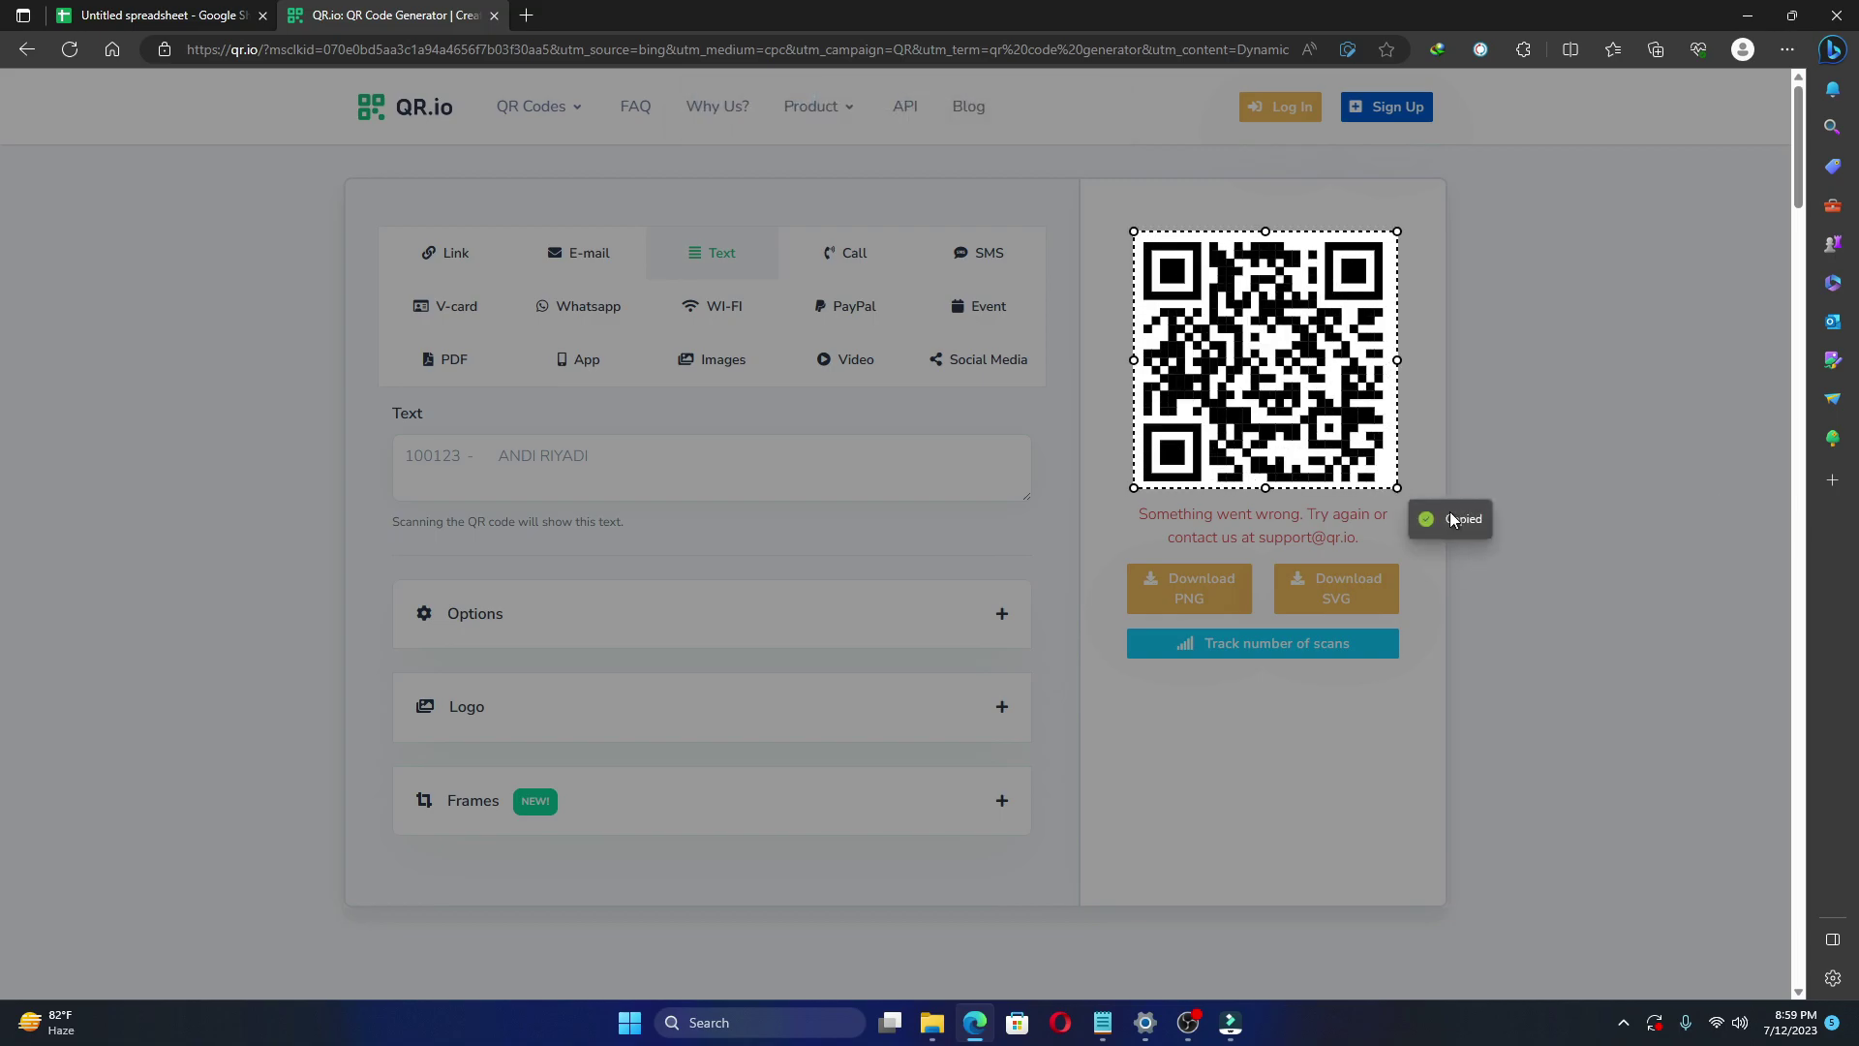
{"action": "left_click", "coordinate": [160, 14]}
Paste the copied QR image into D2 and shrink it to fit the cell.
{"action": "left_click", "coordinate": [379, 329]}
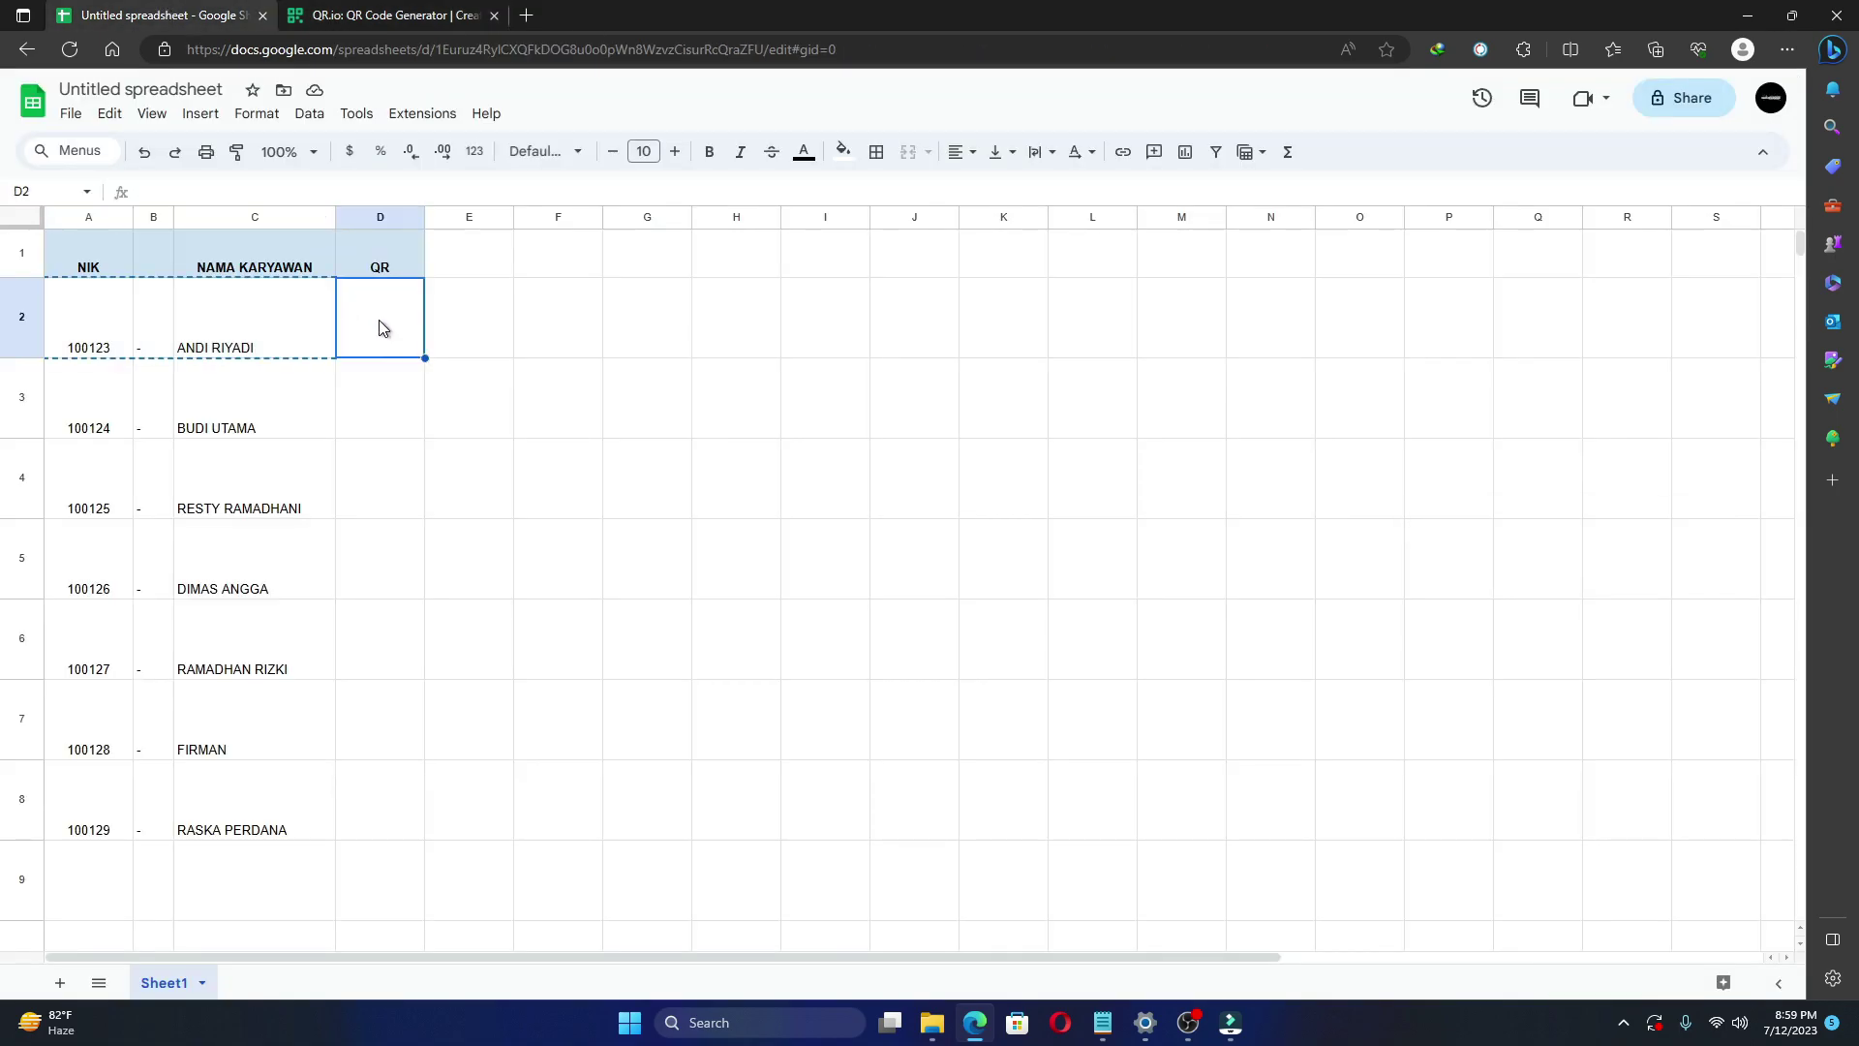
{"action": "key", "text": "ctrl+v"}
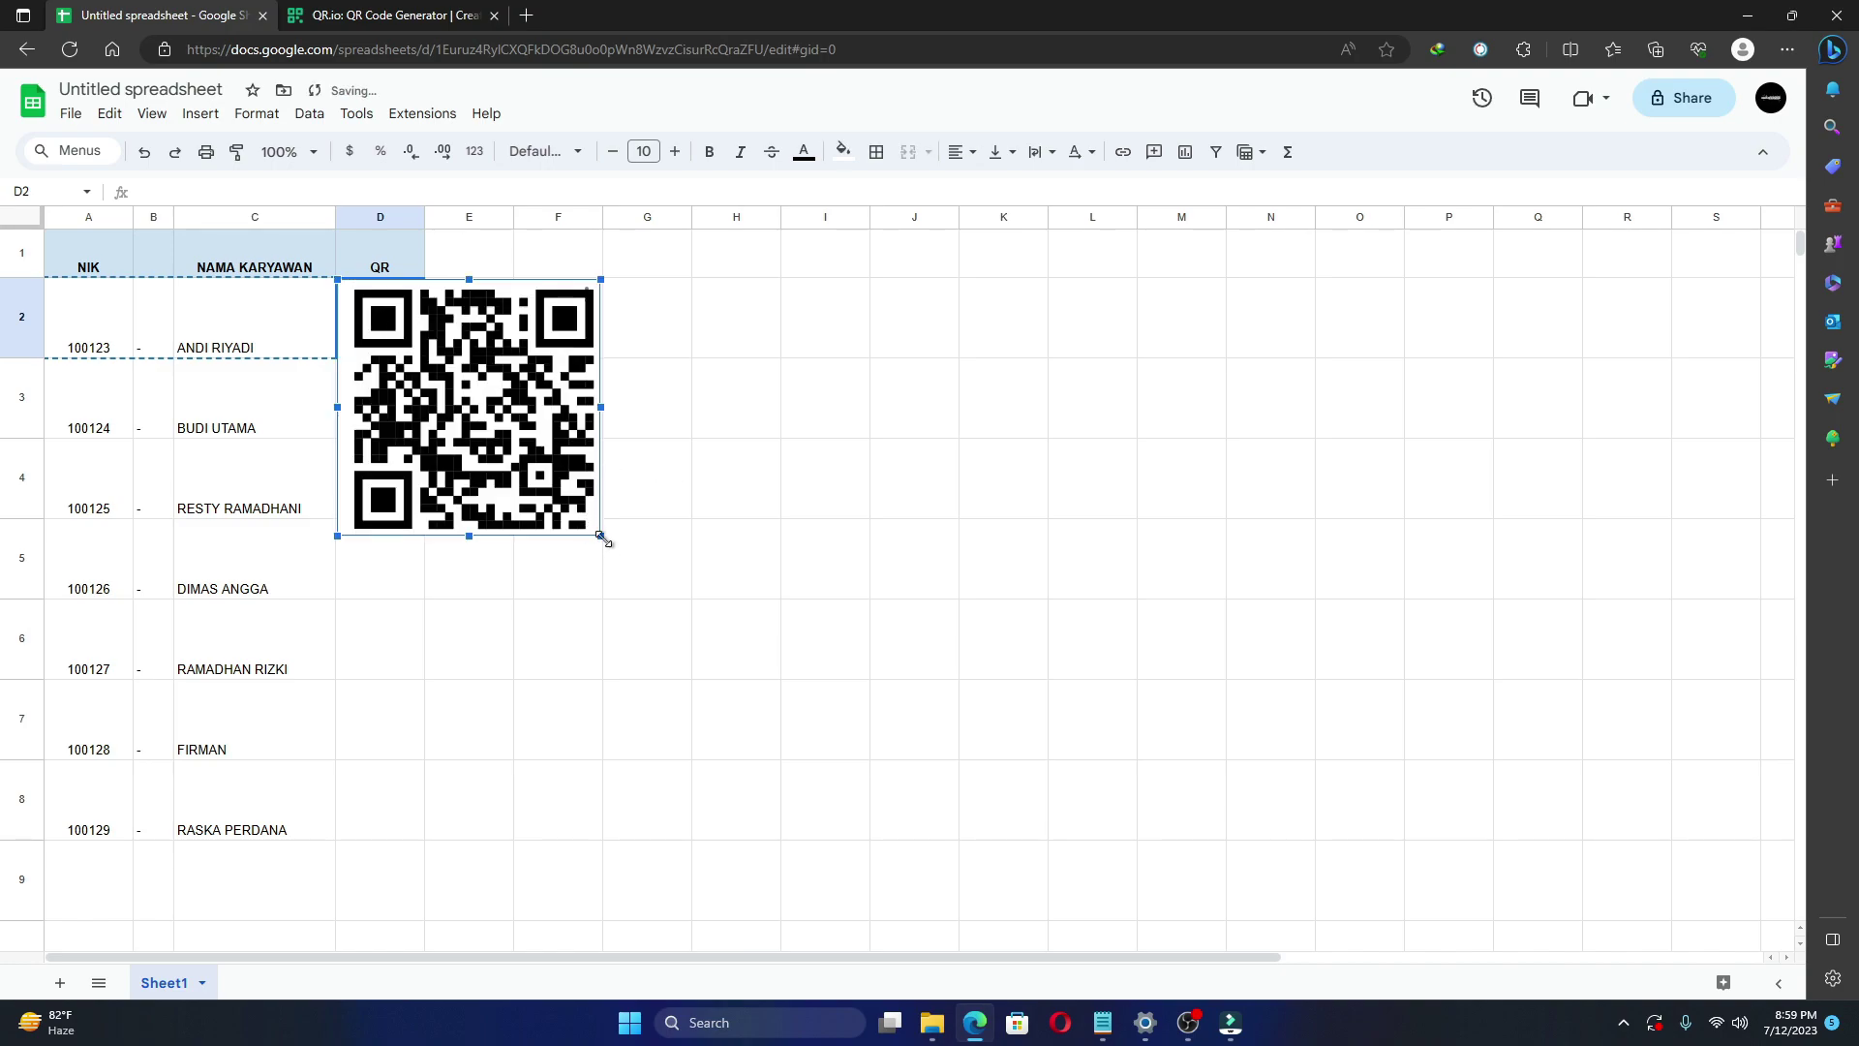
{"action": "left_click_drag", "start_coordinate": [600, 532], "coordinate": [418, 358]}
{"action": "left_click", "coordinate": [523, 429]}
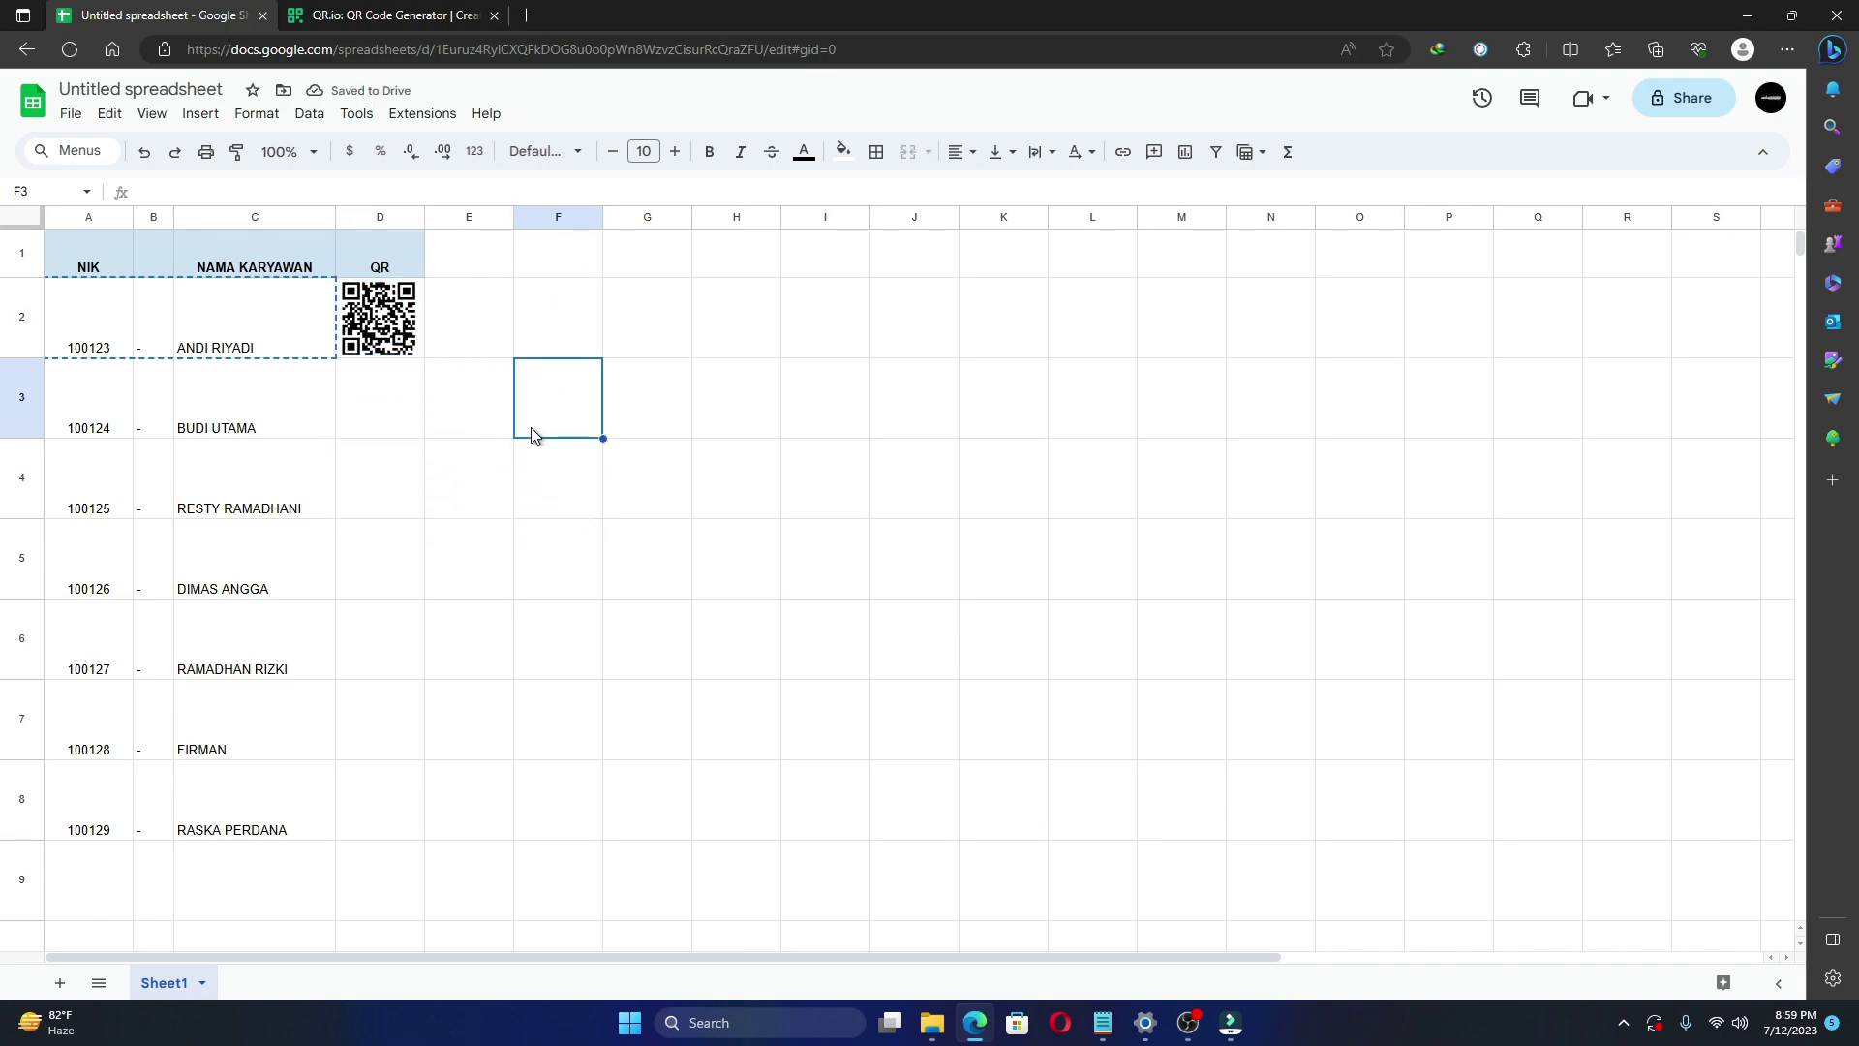
{"action": "left_click", "coordinate": [233, 383]}
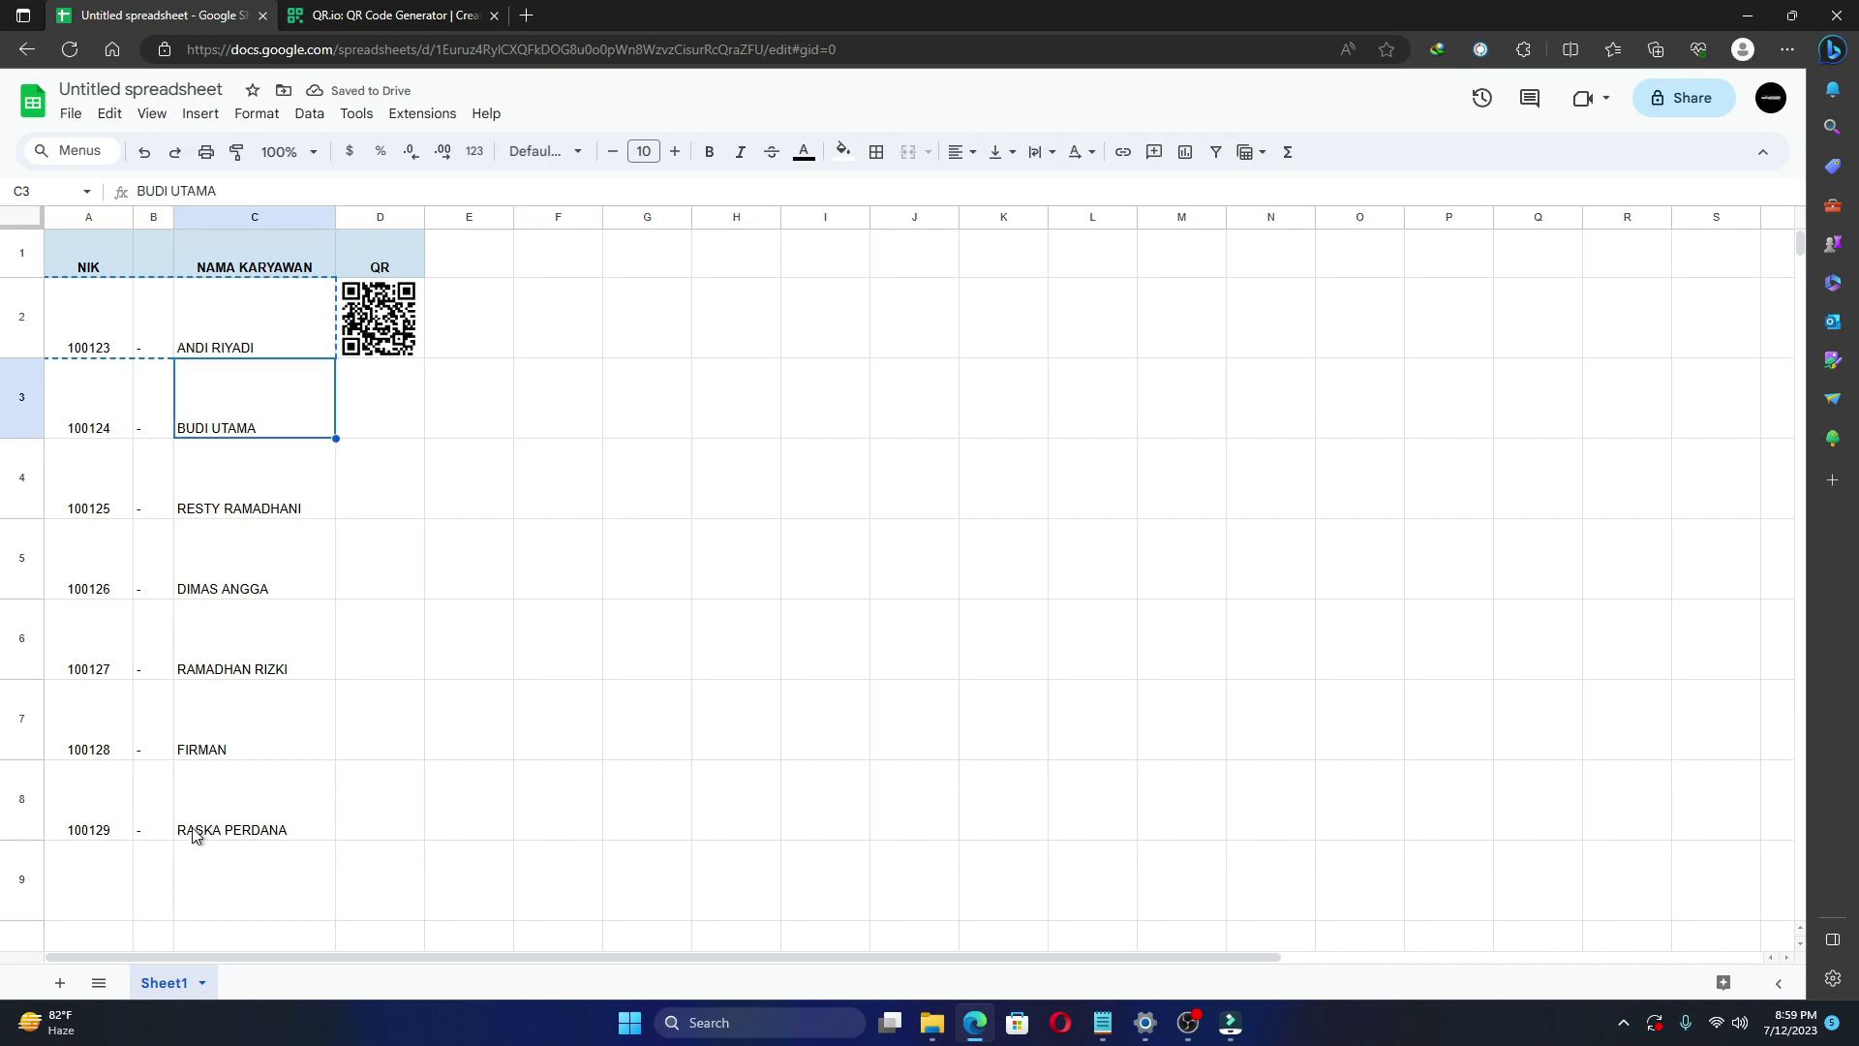
{"action": "left_click", "coordinate": [364, 657]}
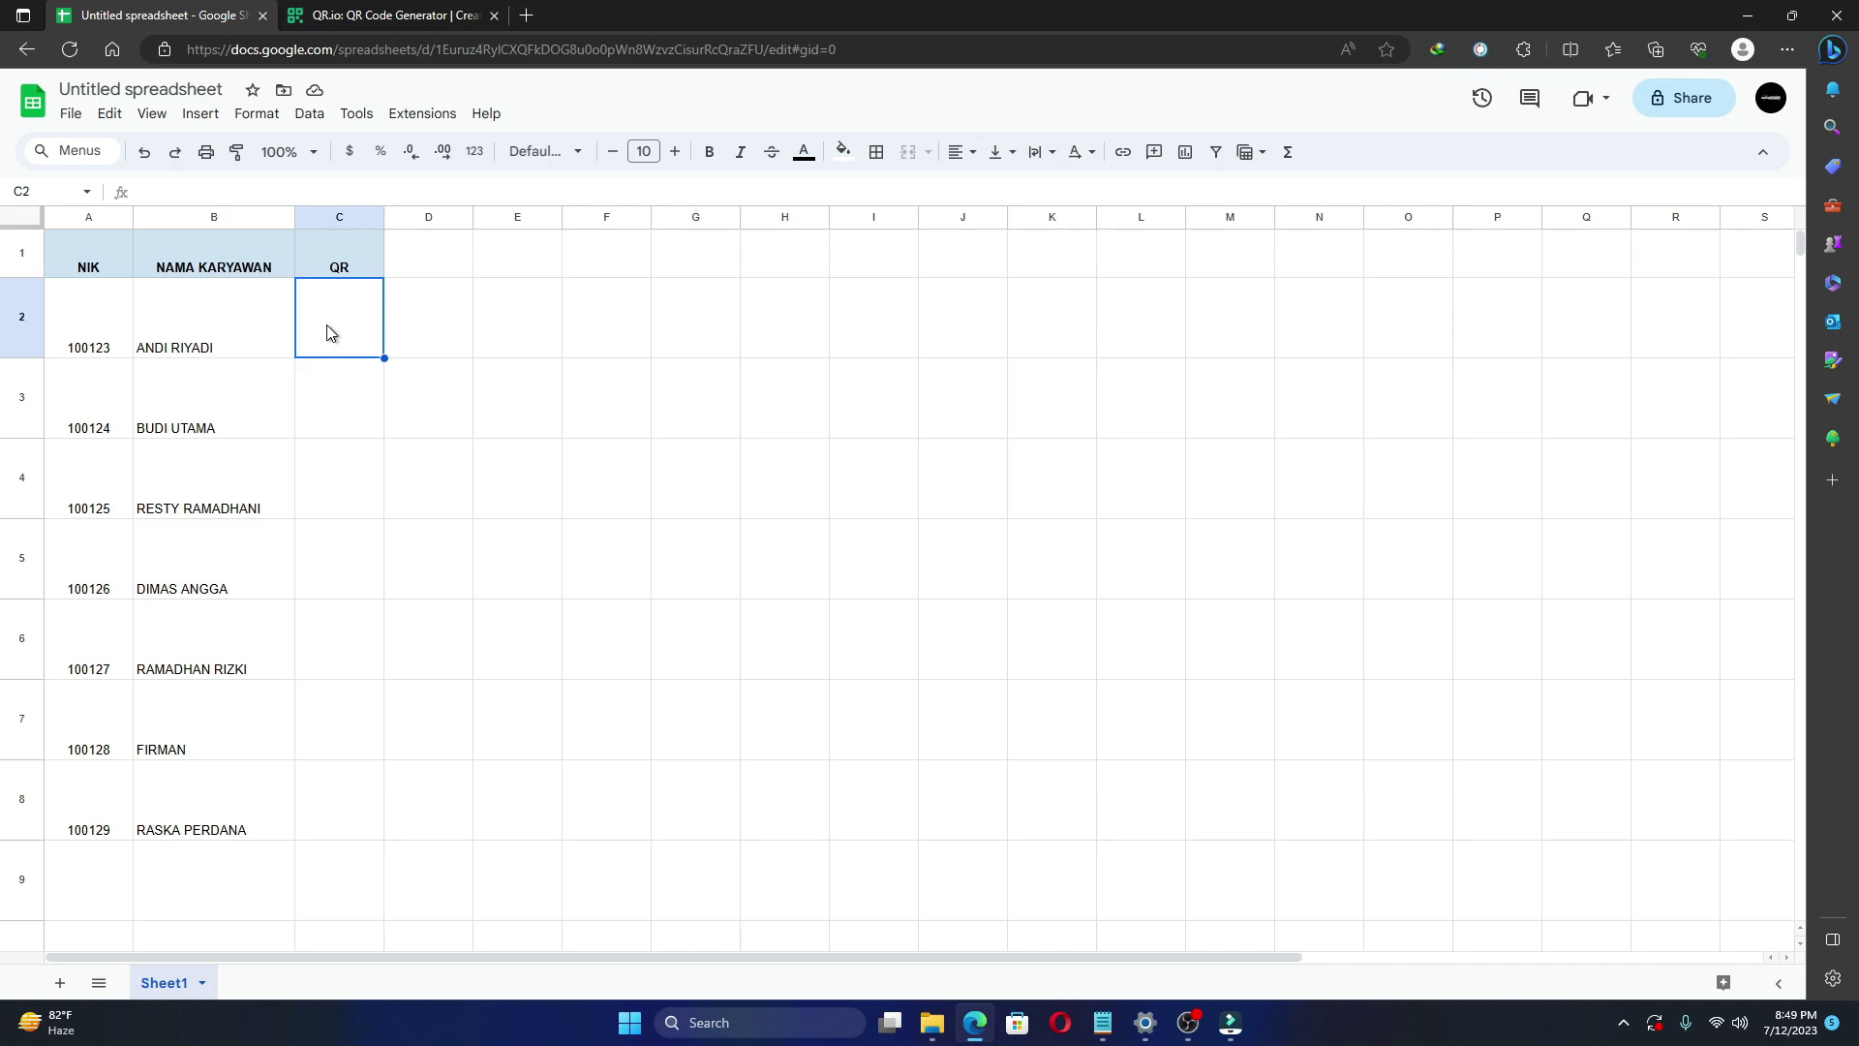
Copy the saved chart-API IMAGE QR formula with ENCODEURL(YOURDATA) from Notepad.
{"action": "left_click", "coordinate": [1102, 1022]}
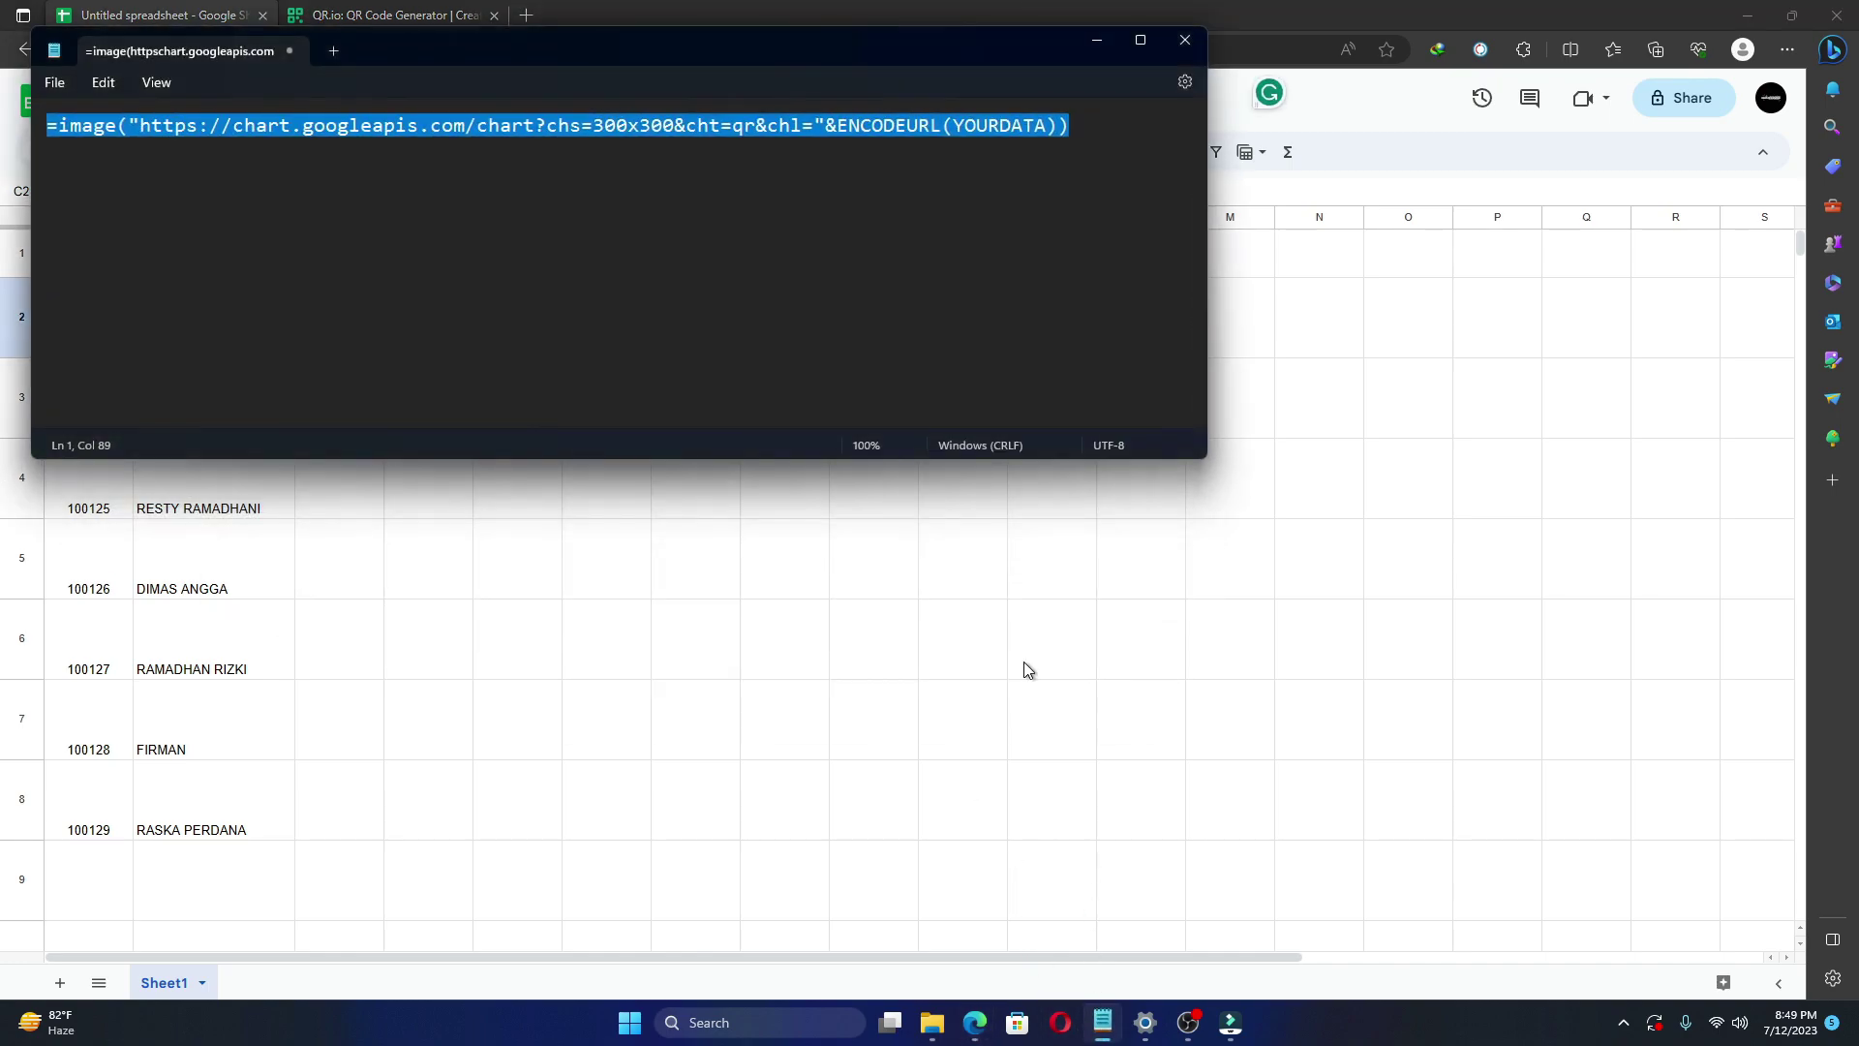
{"action": "left_click", "coordinate": [717, 228]}
{"action": "key", "text": "ctrl+a"}
{"action": "key", "text": "ctrl+c"}
{"action": "left_click_drag", "start_coordinate": [735, 51], "coordinate": [895, 288]}
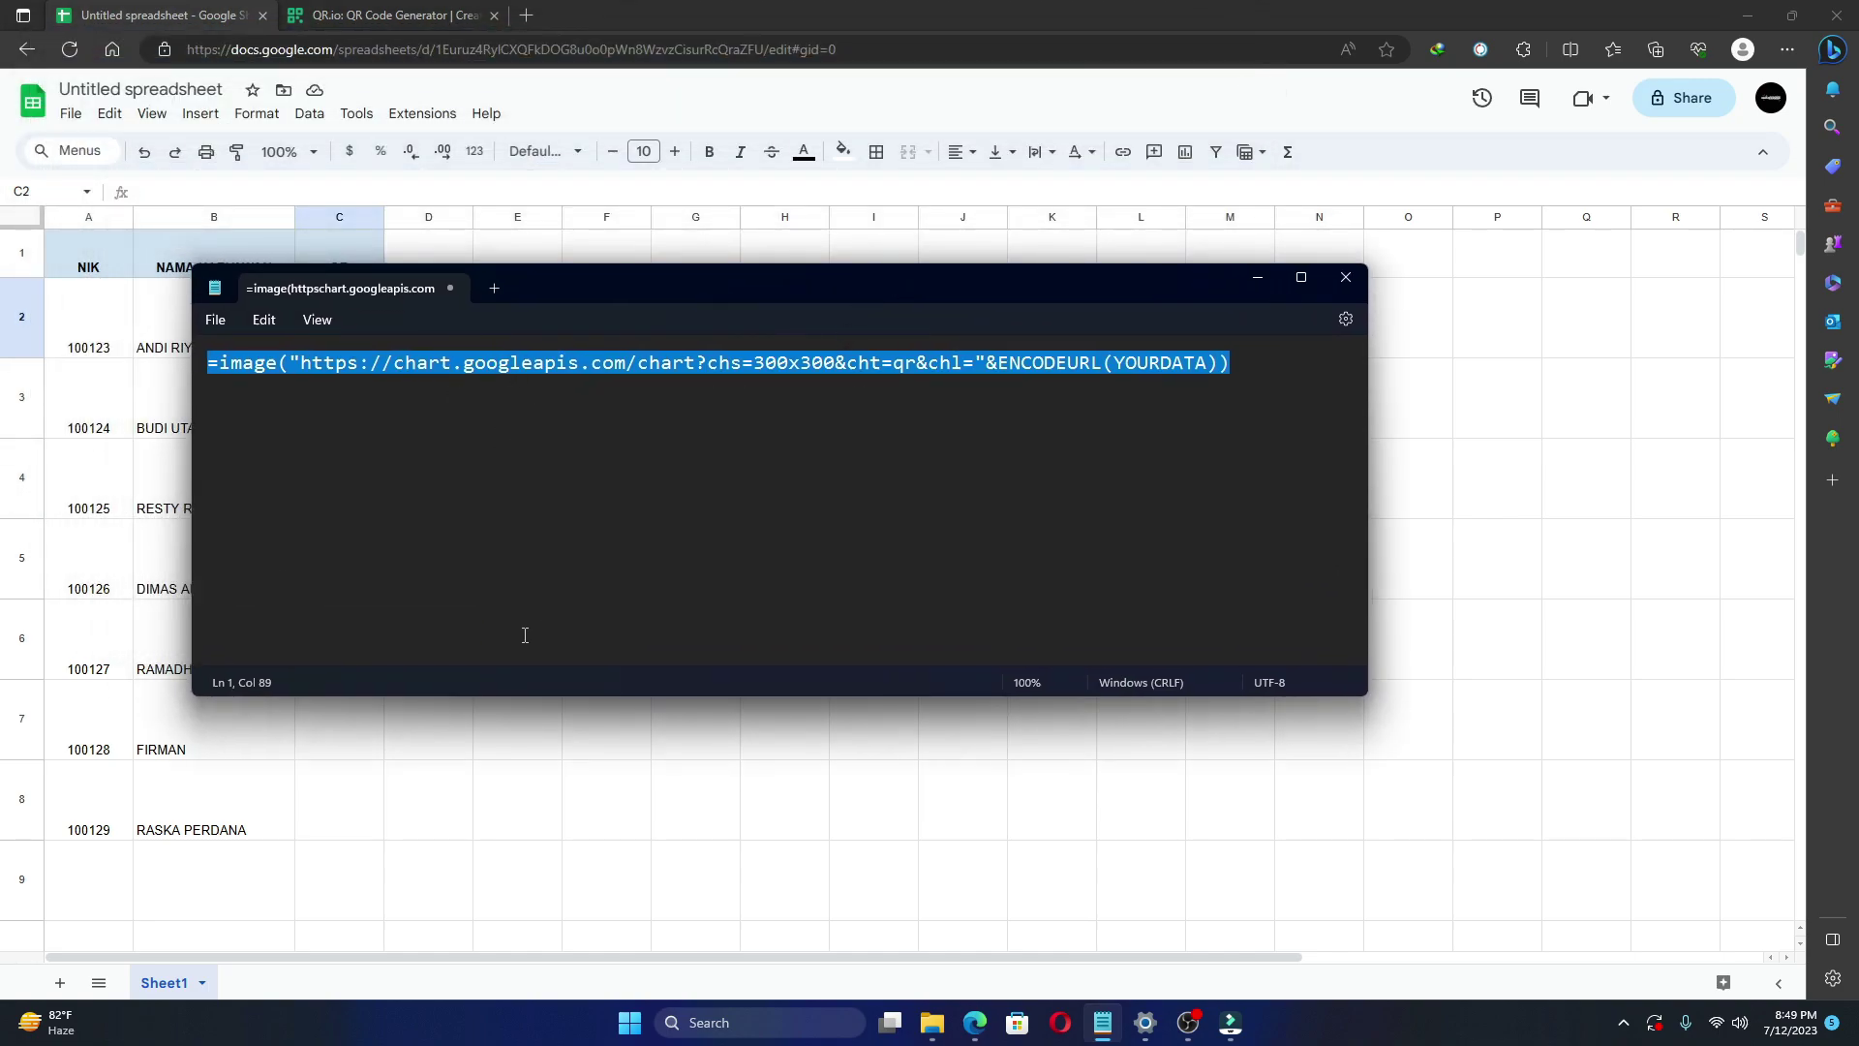
{"action": "left_click", "coordinate": [489, 810]}
Paste the IMAGE QR formula into C2, which shows a #NAME? error.
{"action": "left_click", "coordinate": [321, 290]}
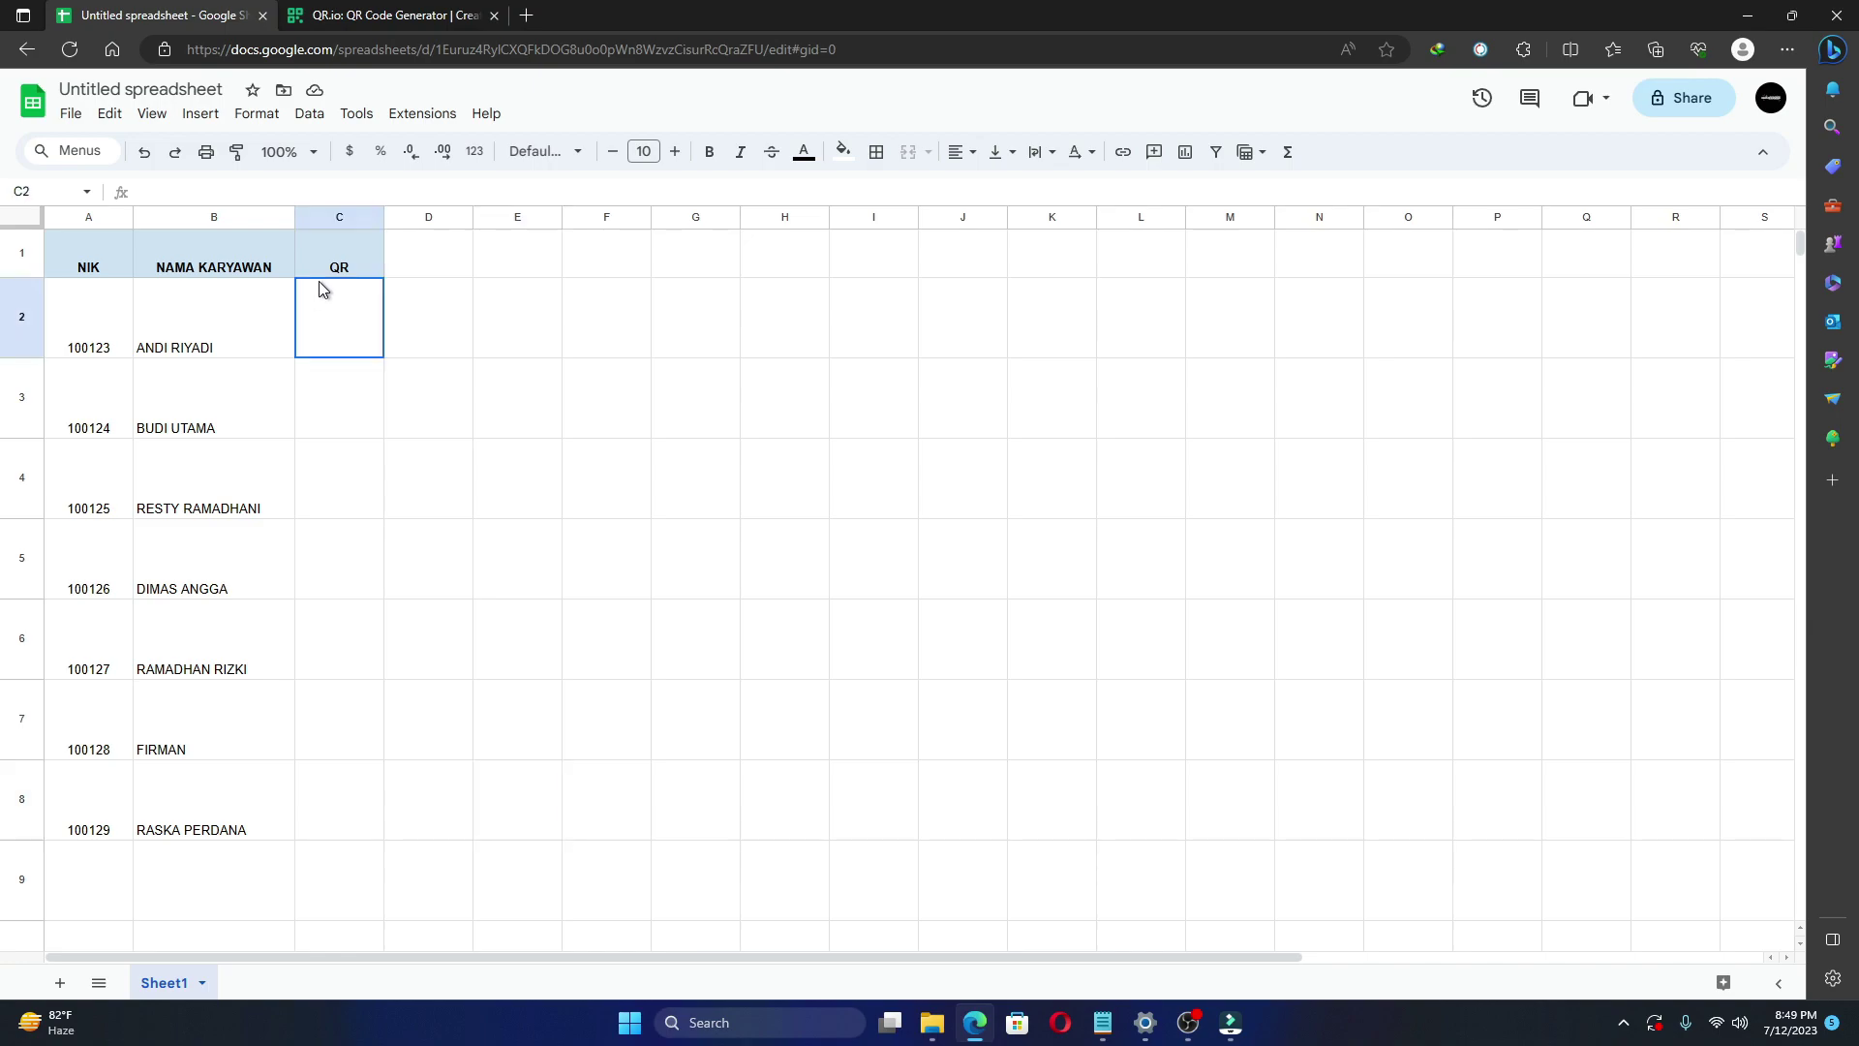
{"action": "double_click", "coordinate": [317, 323]}
{"action": "key", "text": "ctrl+v"}
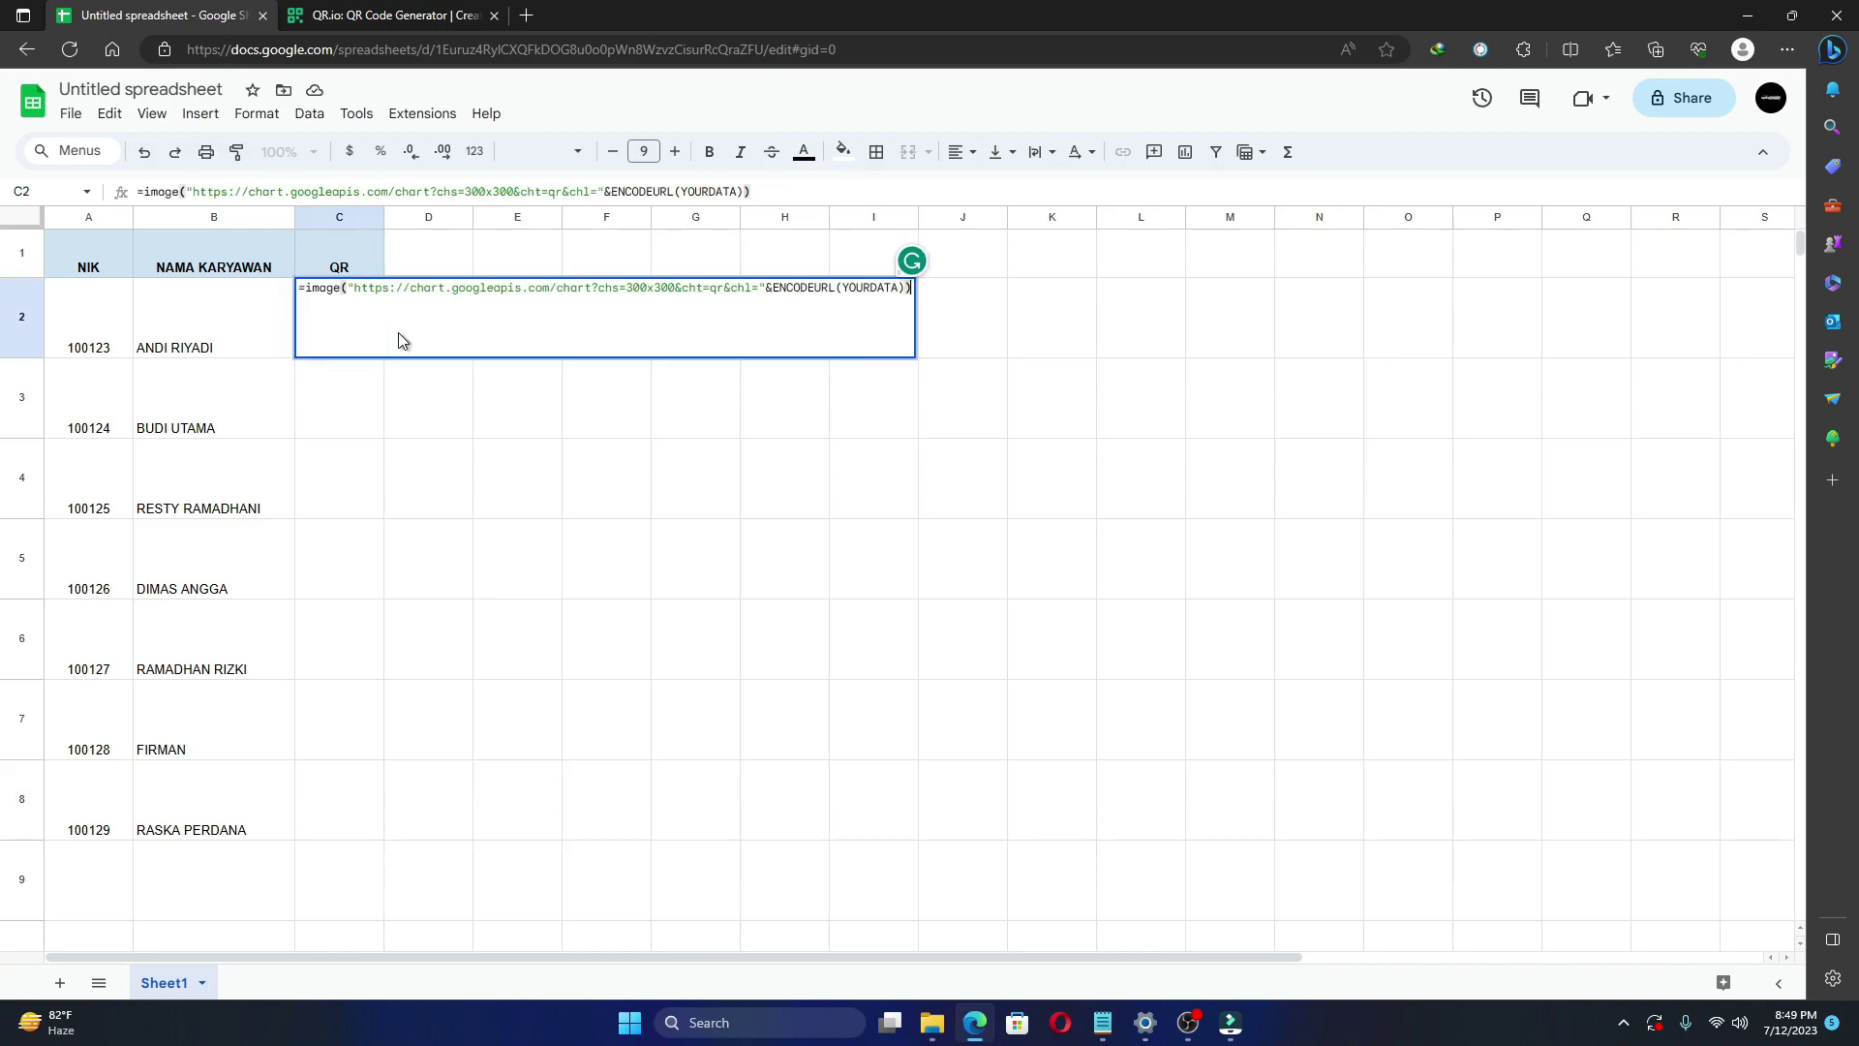
{"action": "key", "text": "Return"}
{"action": "left_click", "coordinate": [357, 339]}
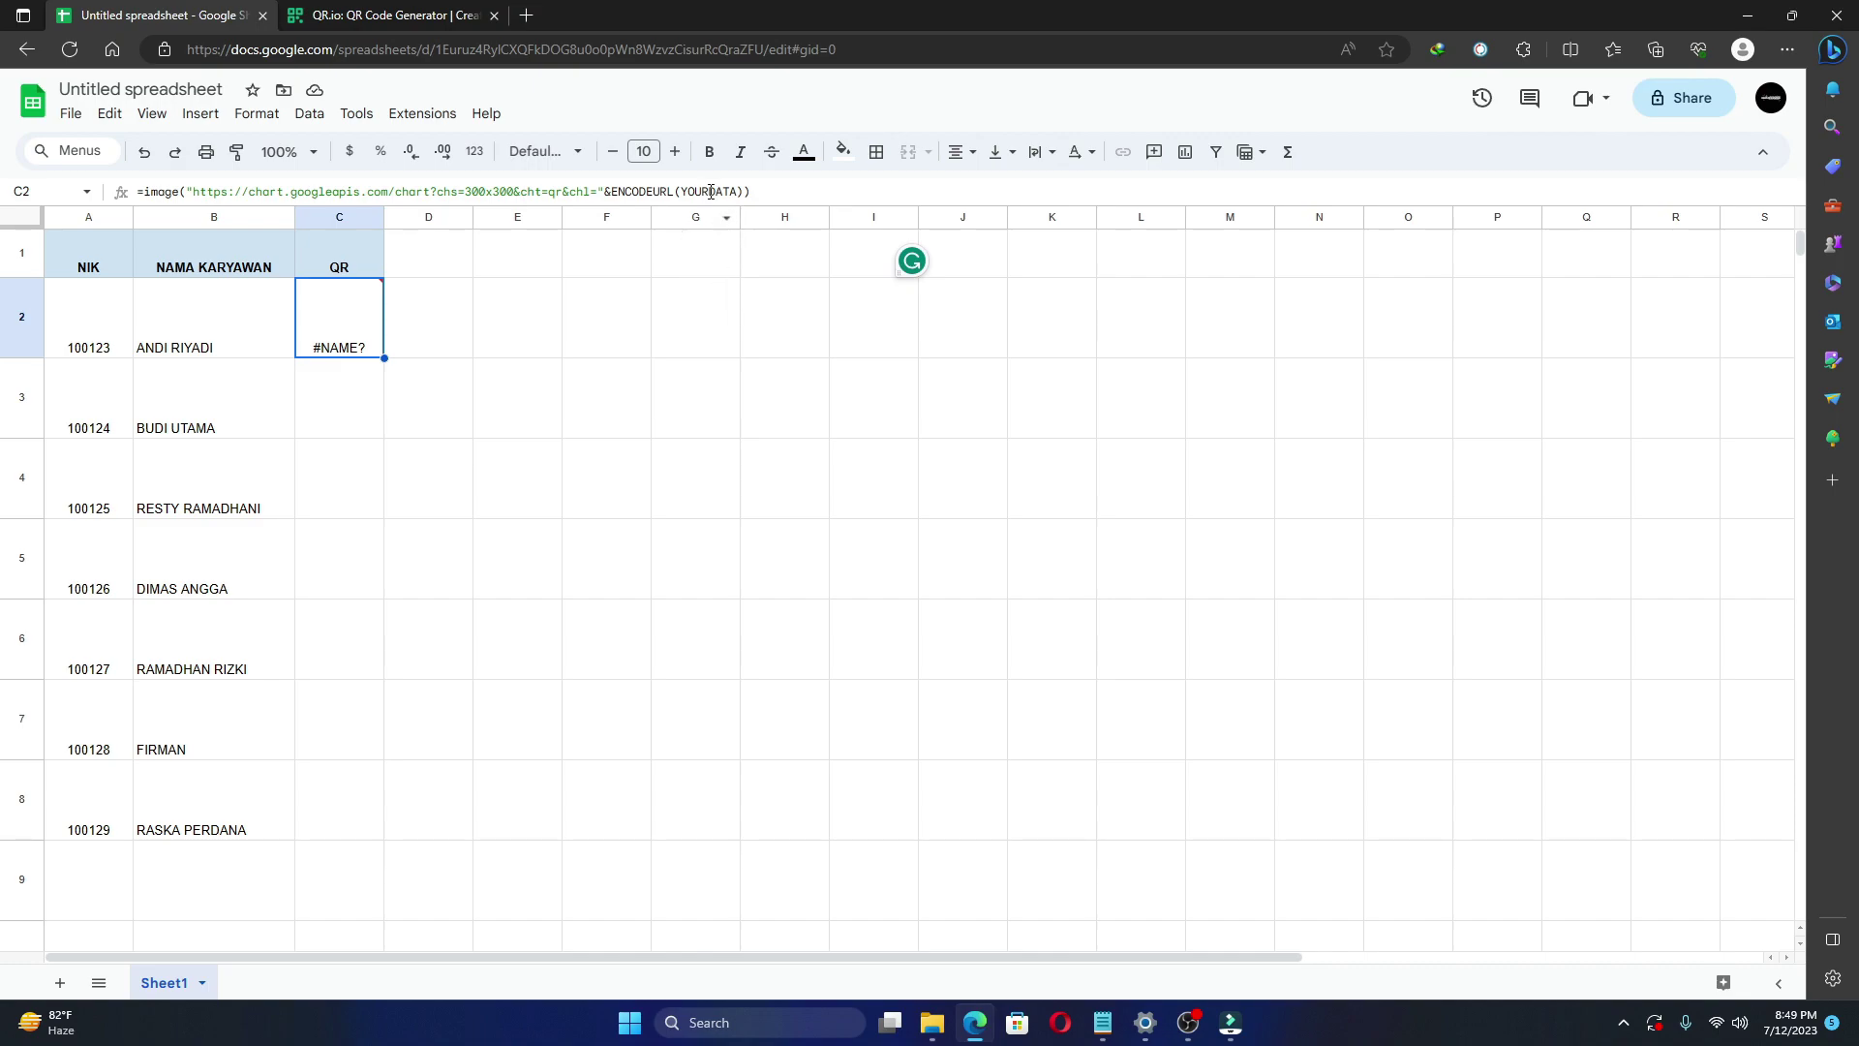
Replace YOURDATA inside ENCODEURL with A2 so C2 renders the NIK's QR code.
{"action": "left_click_drag", "start_coordinate": [679, 190], "coordinate": [738, 191]}
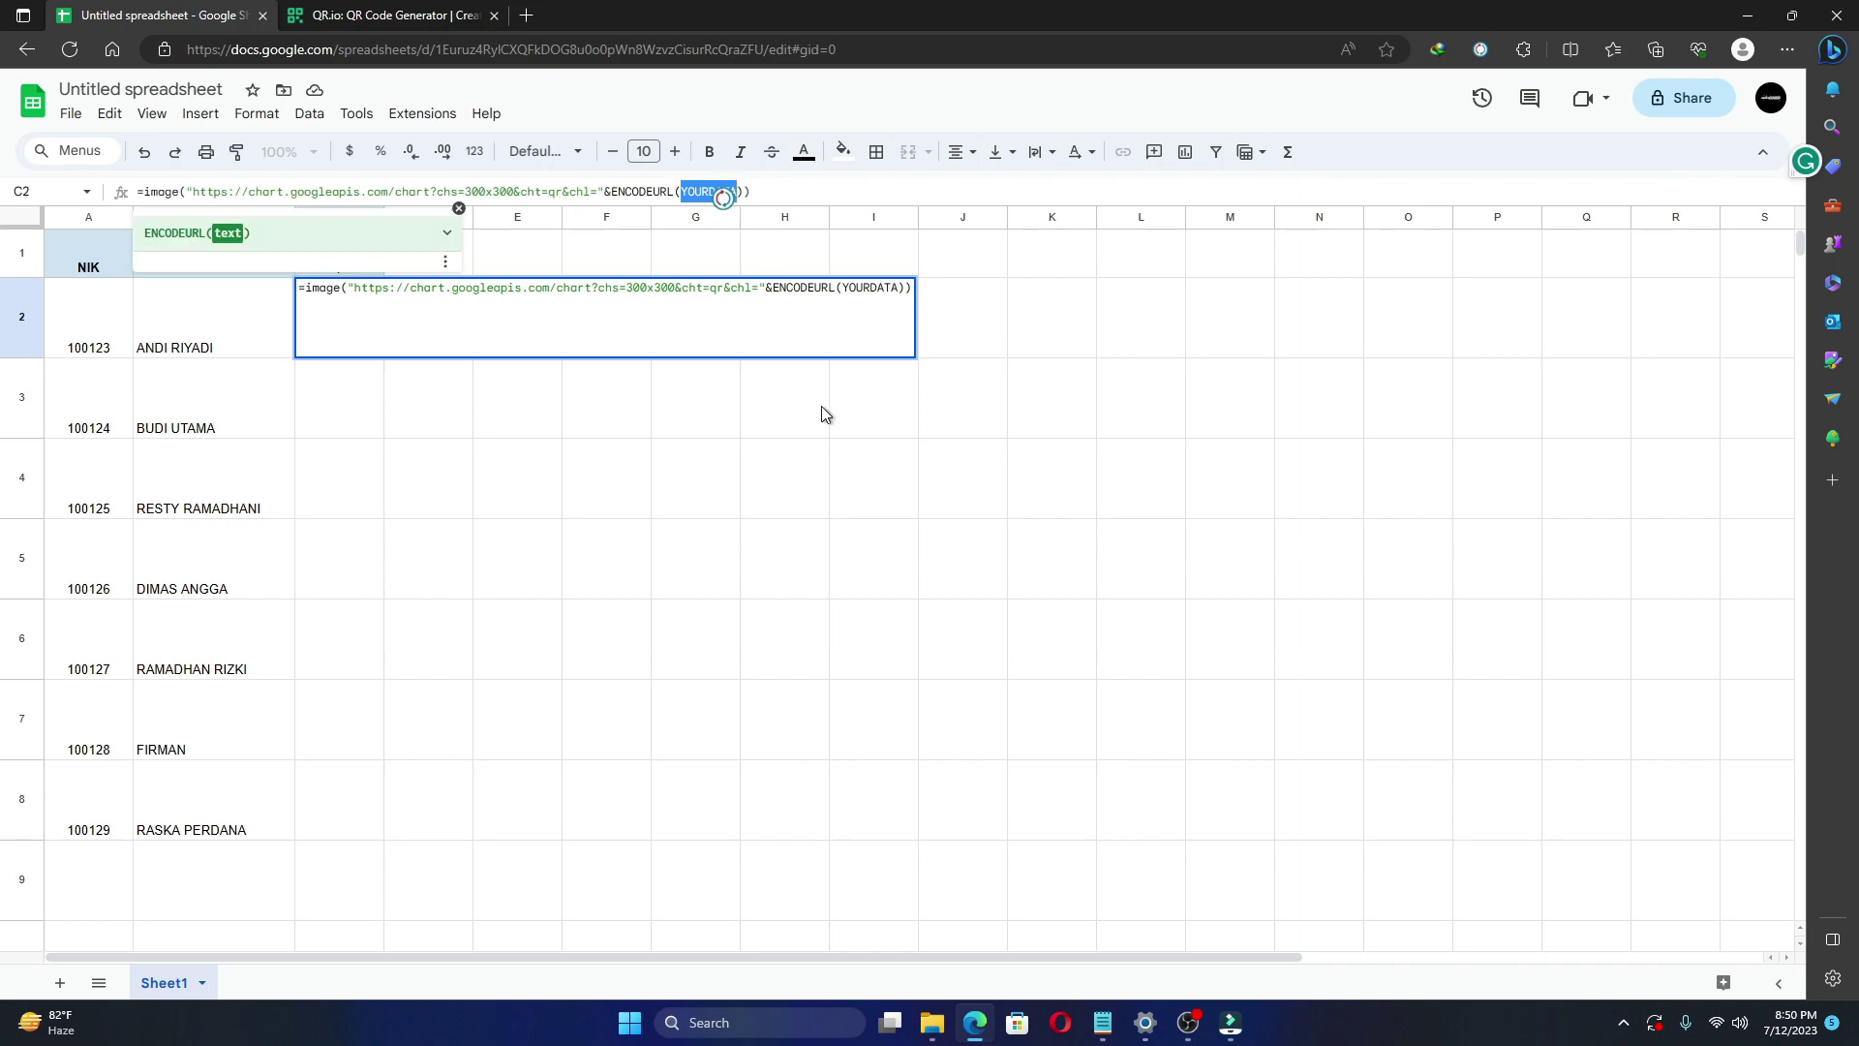
{"action": "key", "text": "BackSpace"}
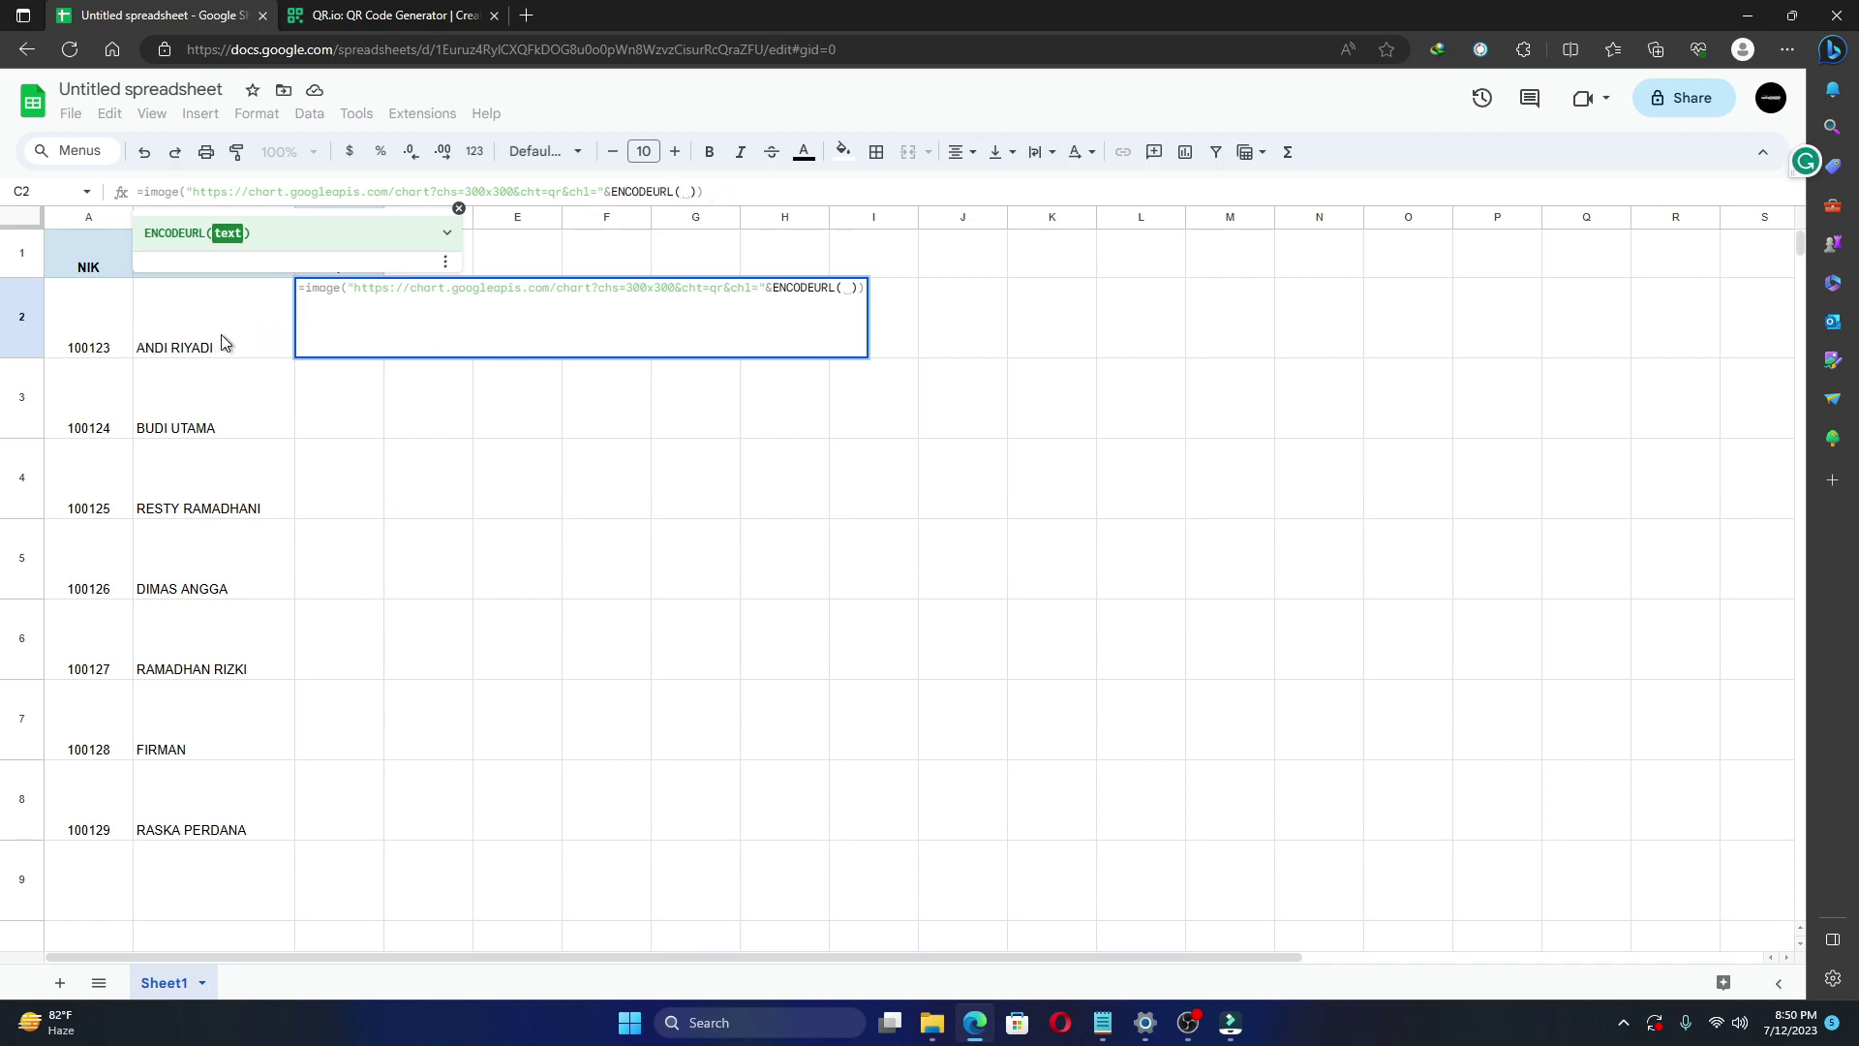
{"action": "left_click", "coordinate": [89, 329]}
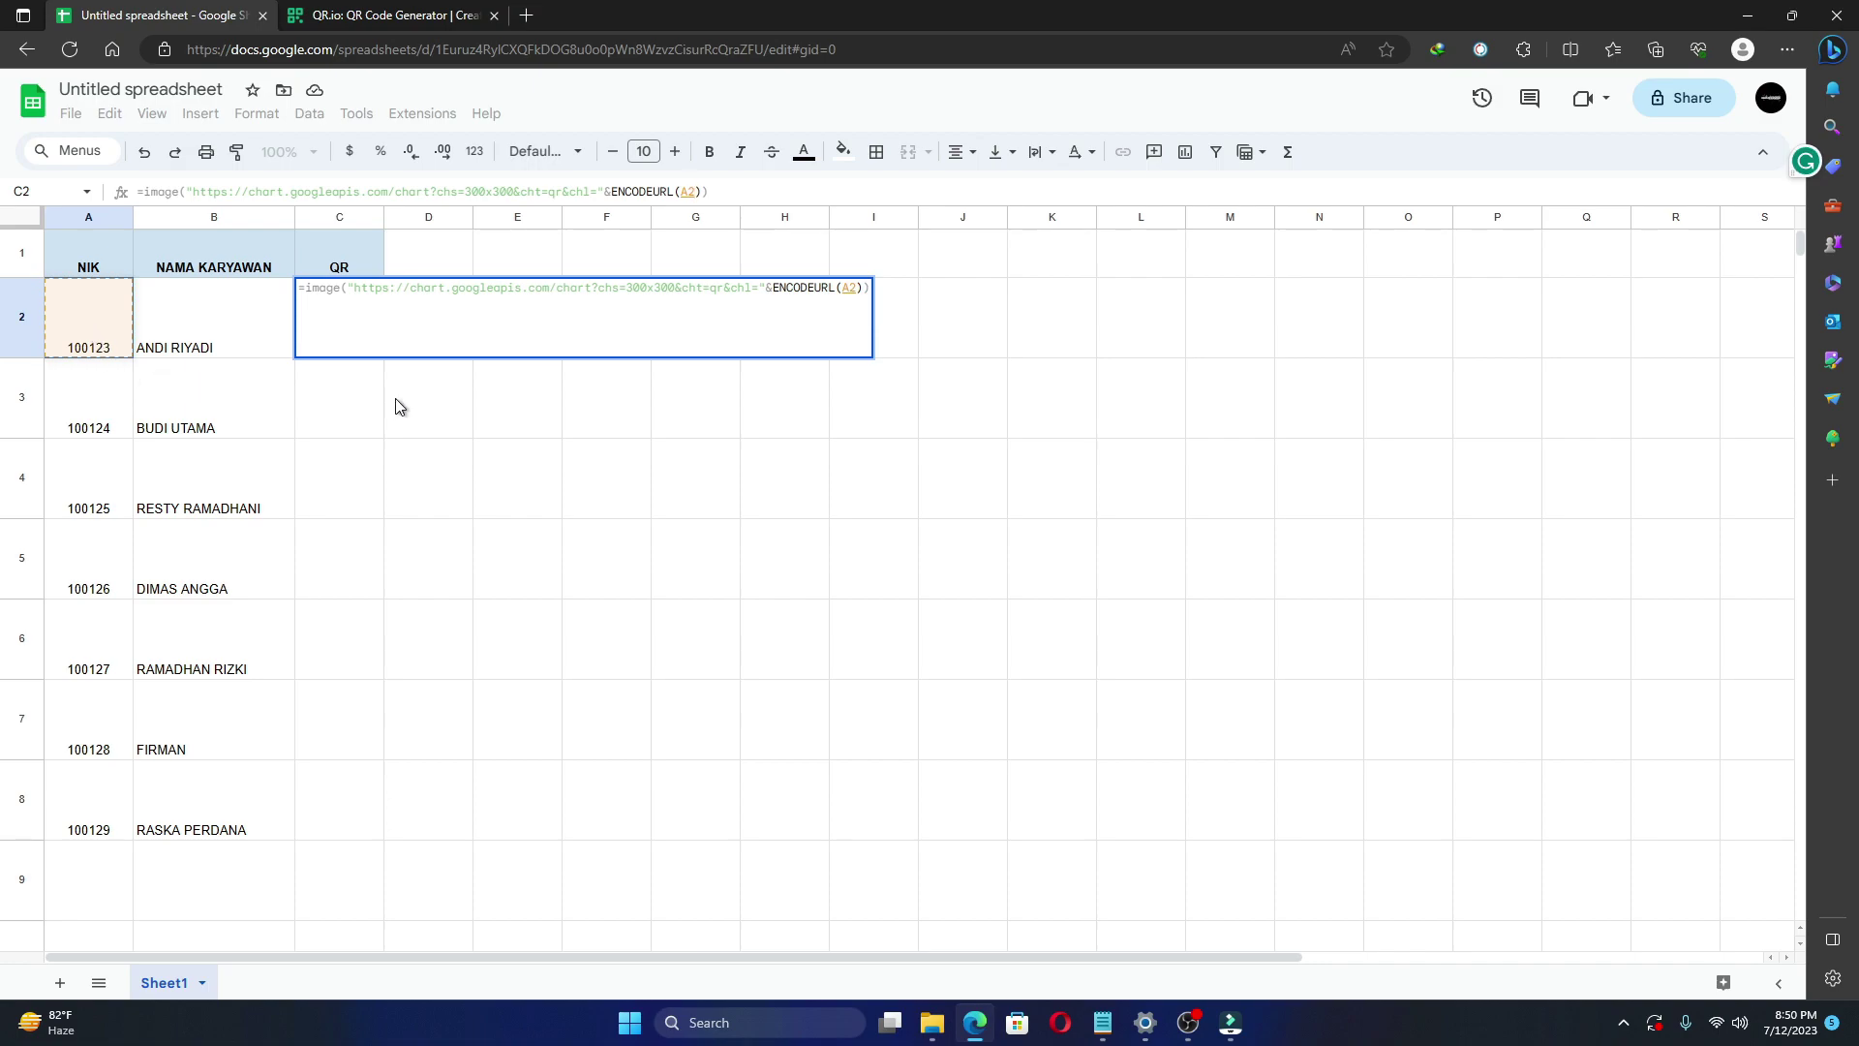
{"action": "key", "text": "Return"}
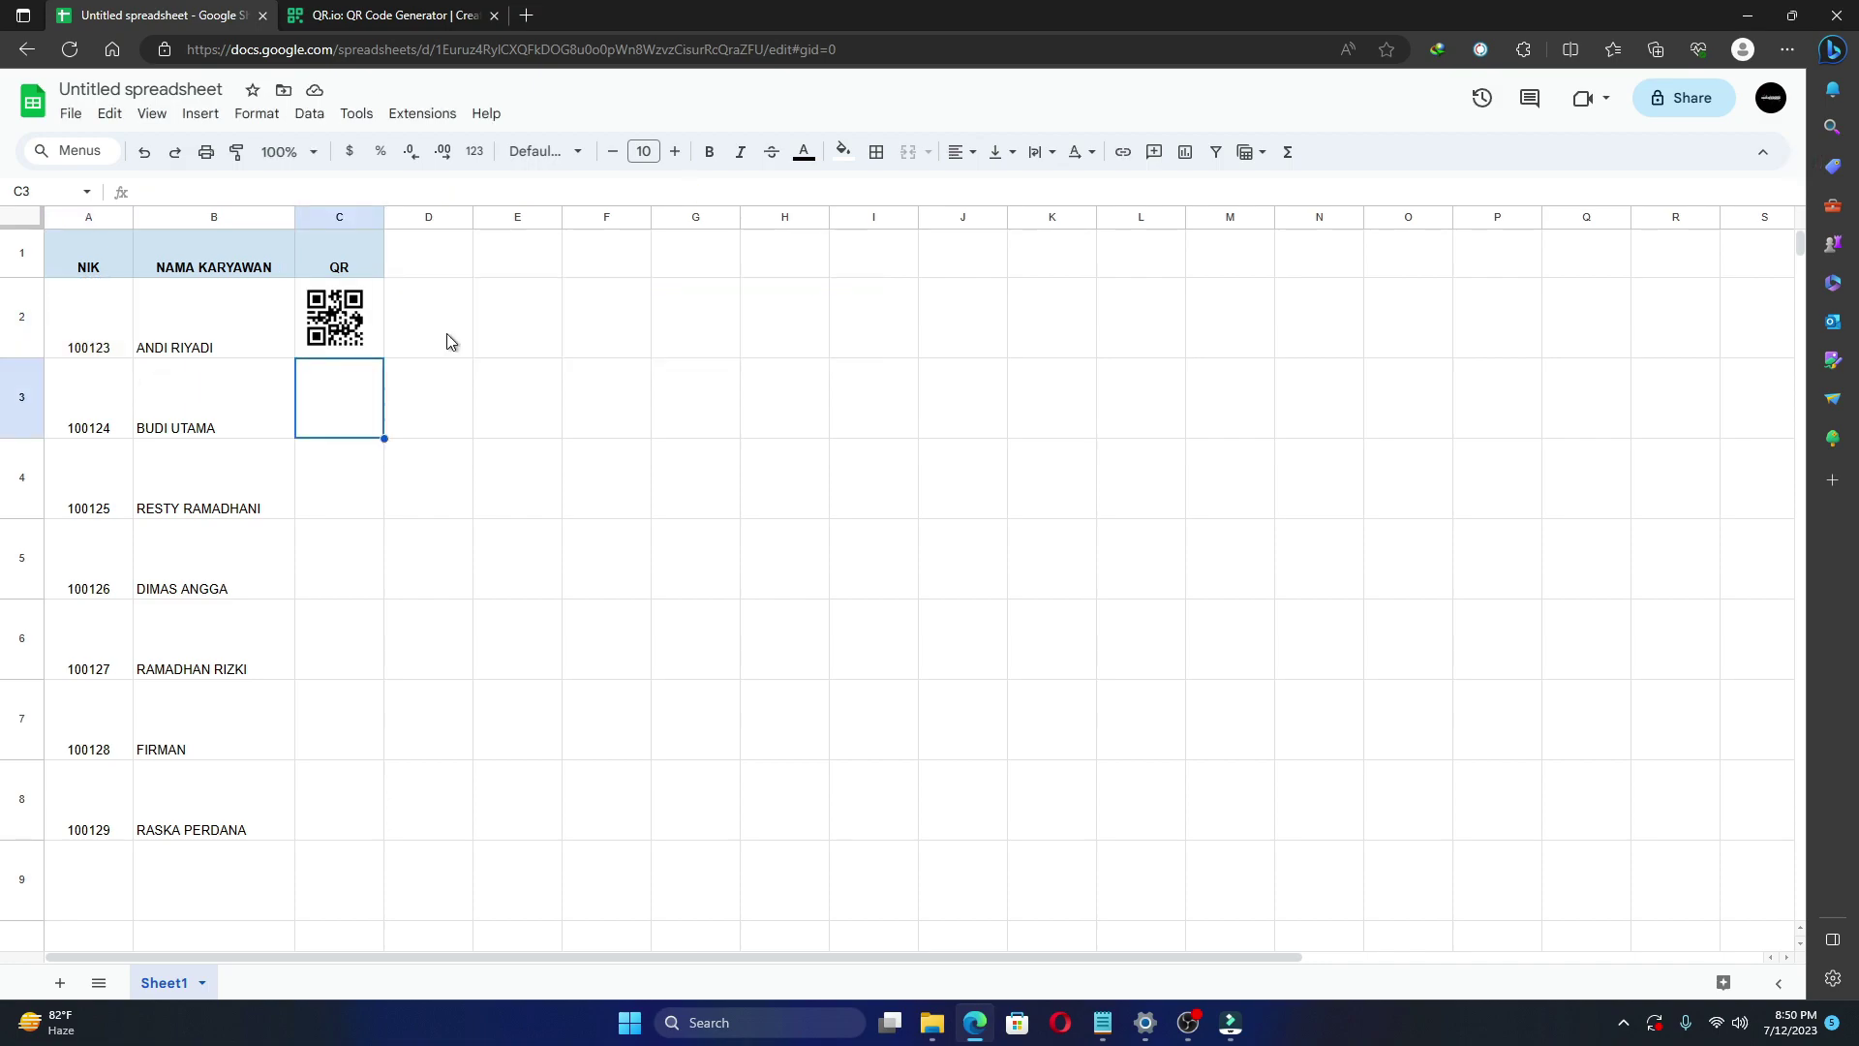
Append &B2 after A2 inside ENCODEURL so C2's QR code also encodes the name.
{"action": "left_click", "coordinate": [373, 329]}
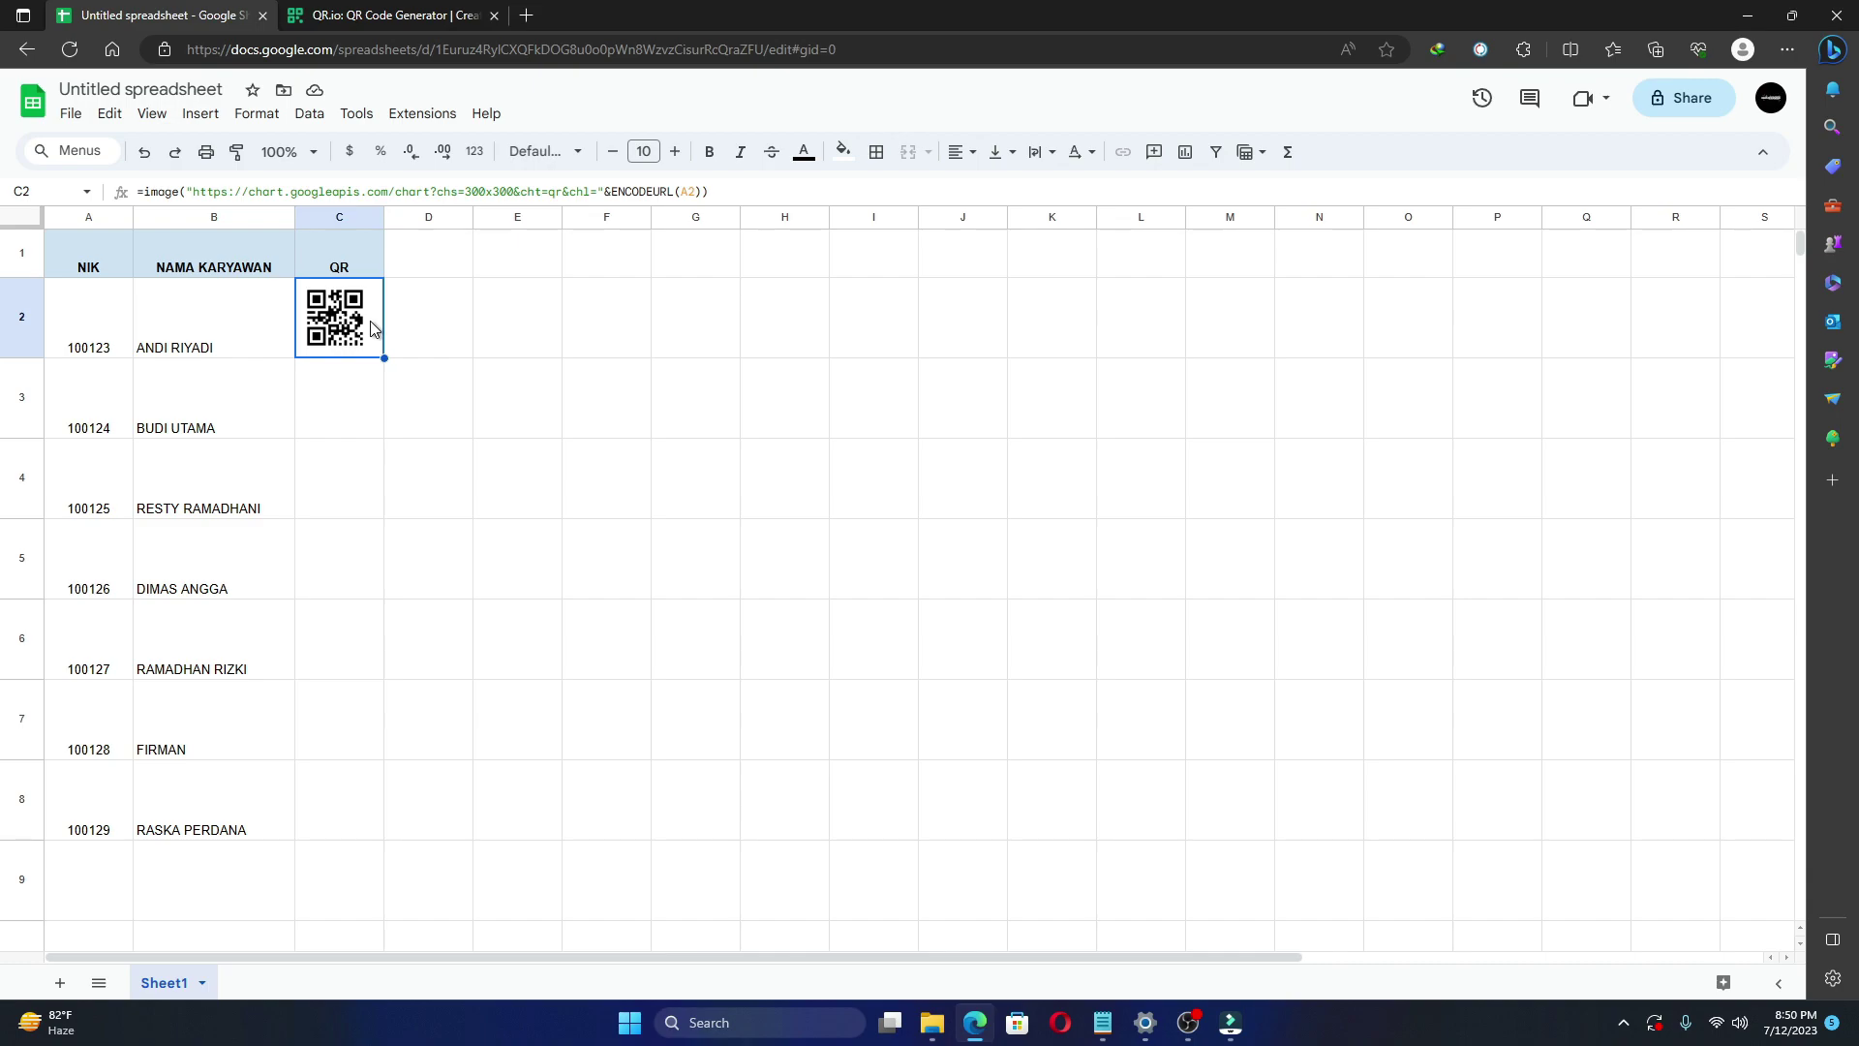
{"action": "left_click", "coordinate": [200, 325]}
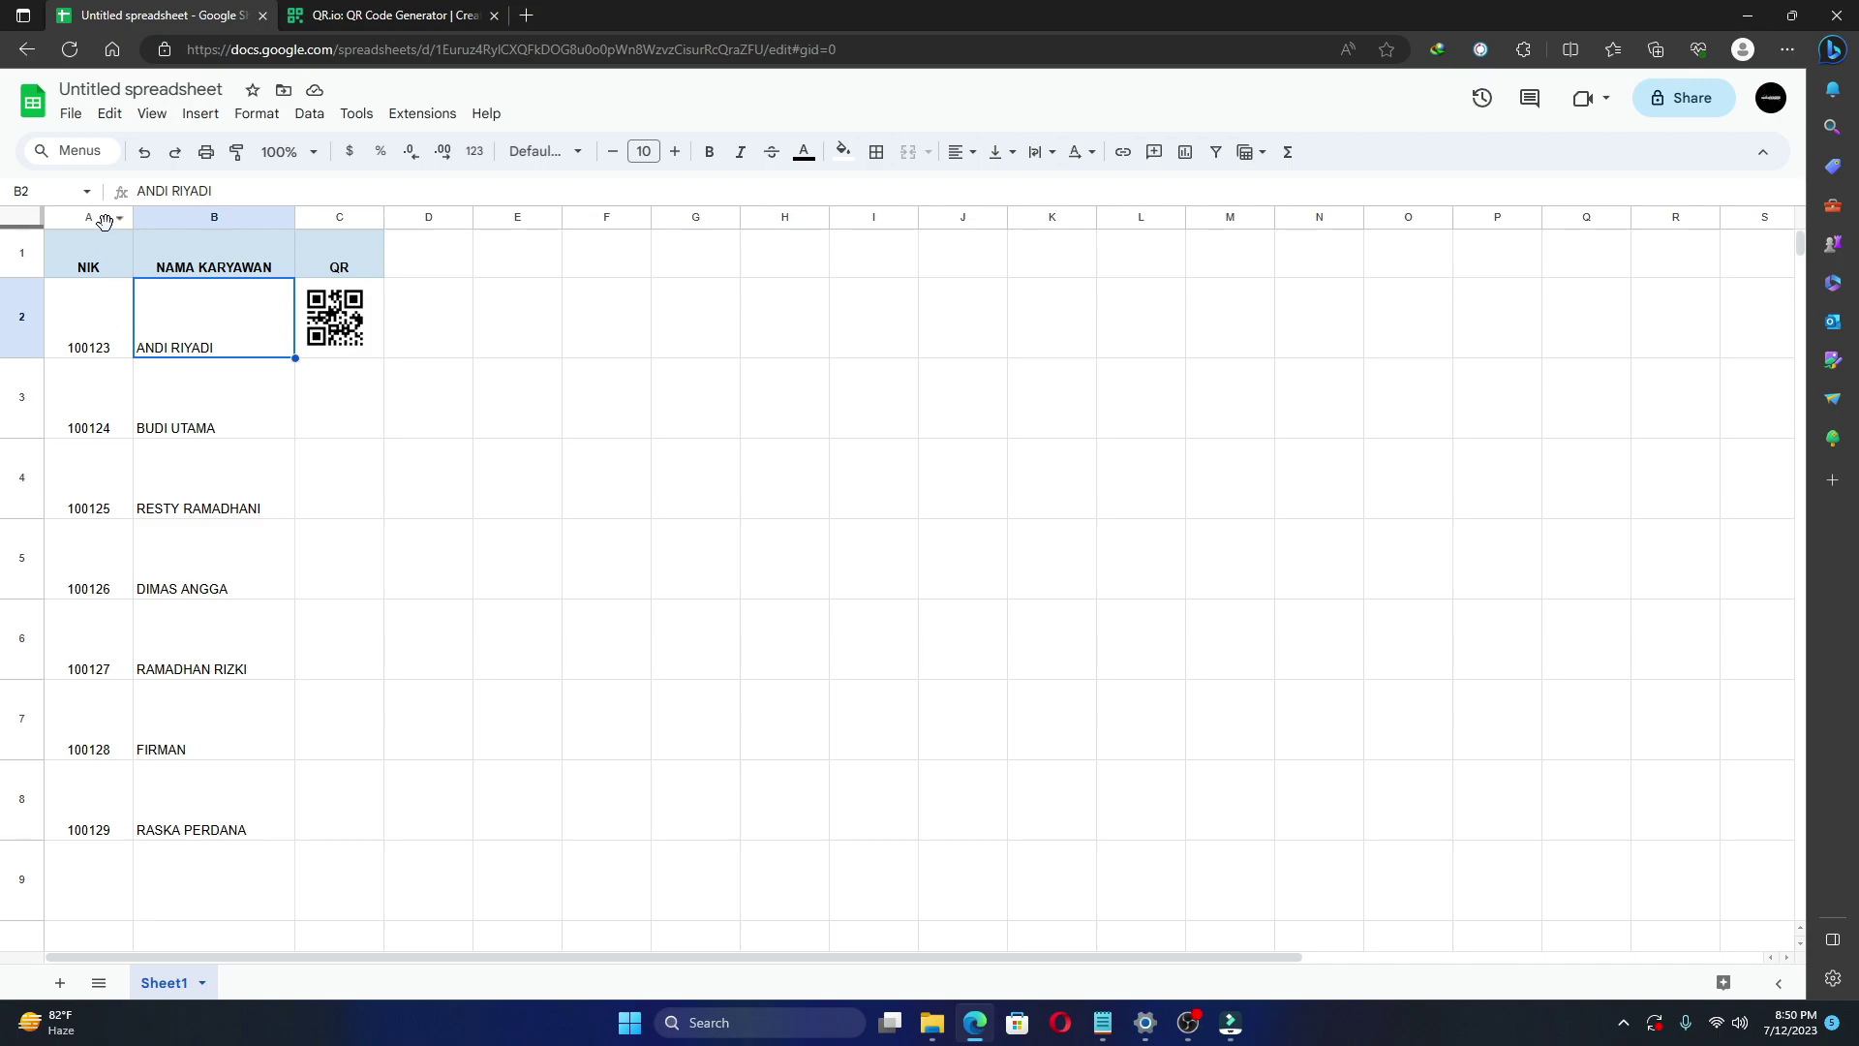
{"action": "mouse_move", "coordinate": [213, 215]}
{"action": "left_click", "coordinate": [347, 327]}
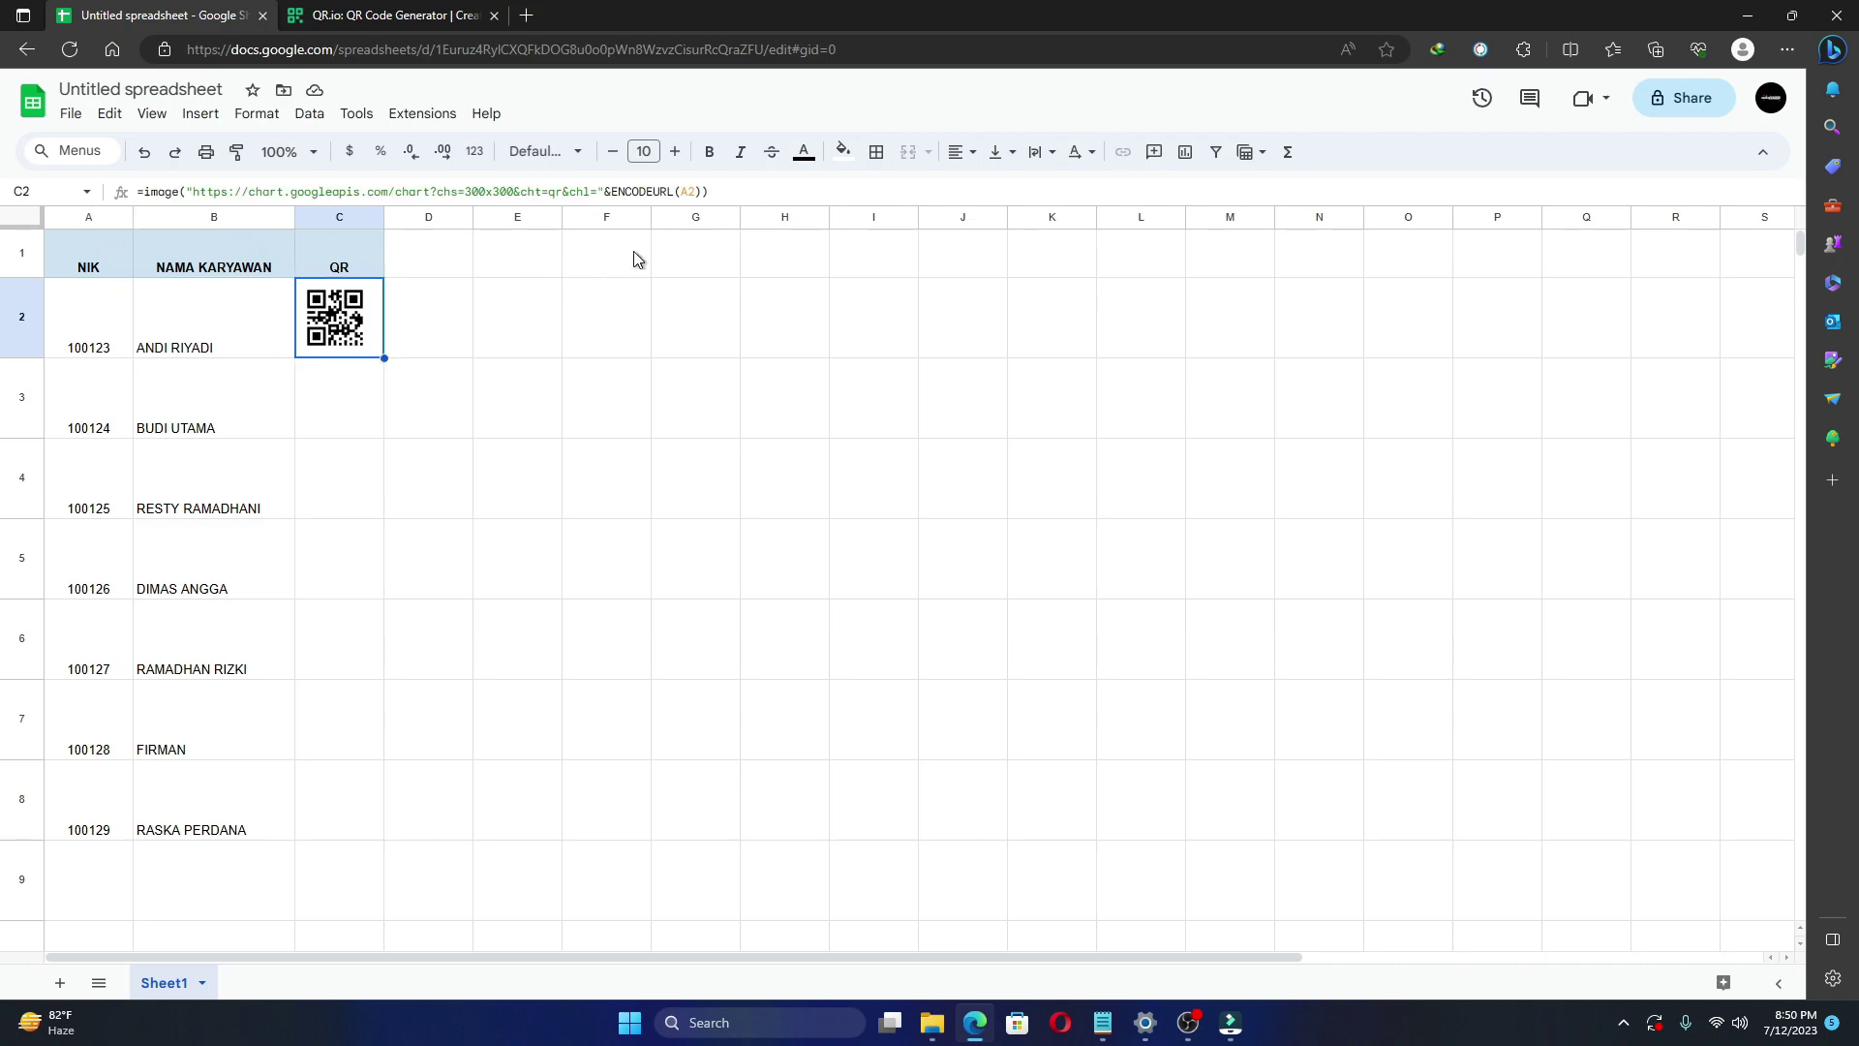
{"action": "left_click", "coordinate": [697, 191]}
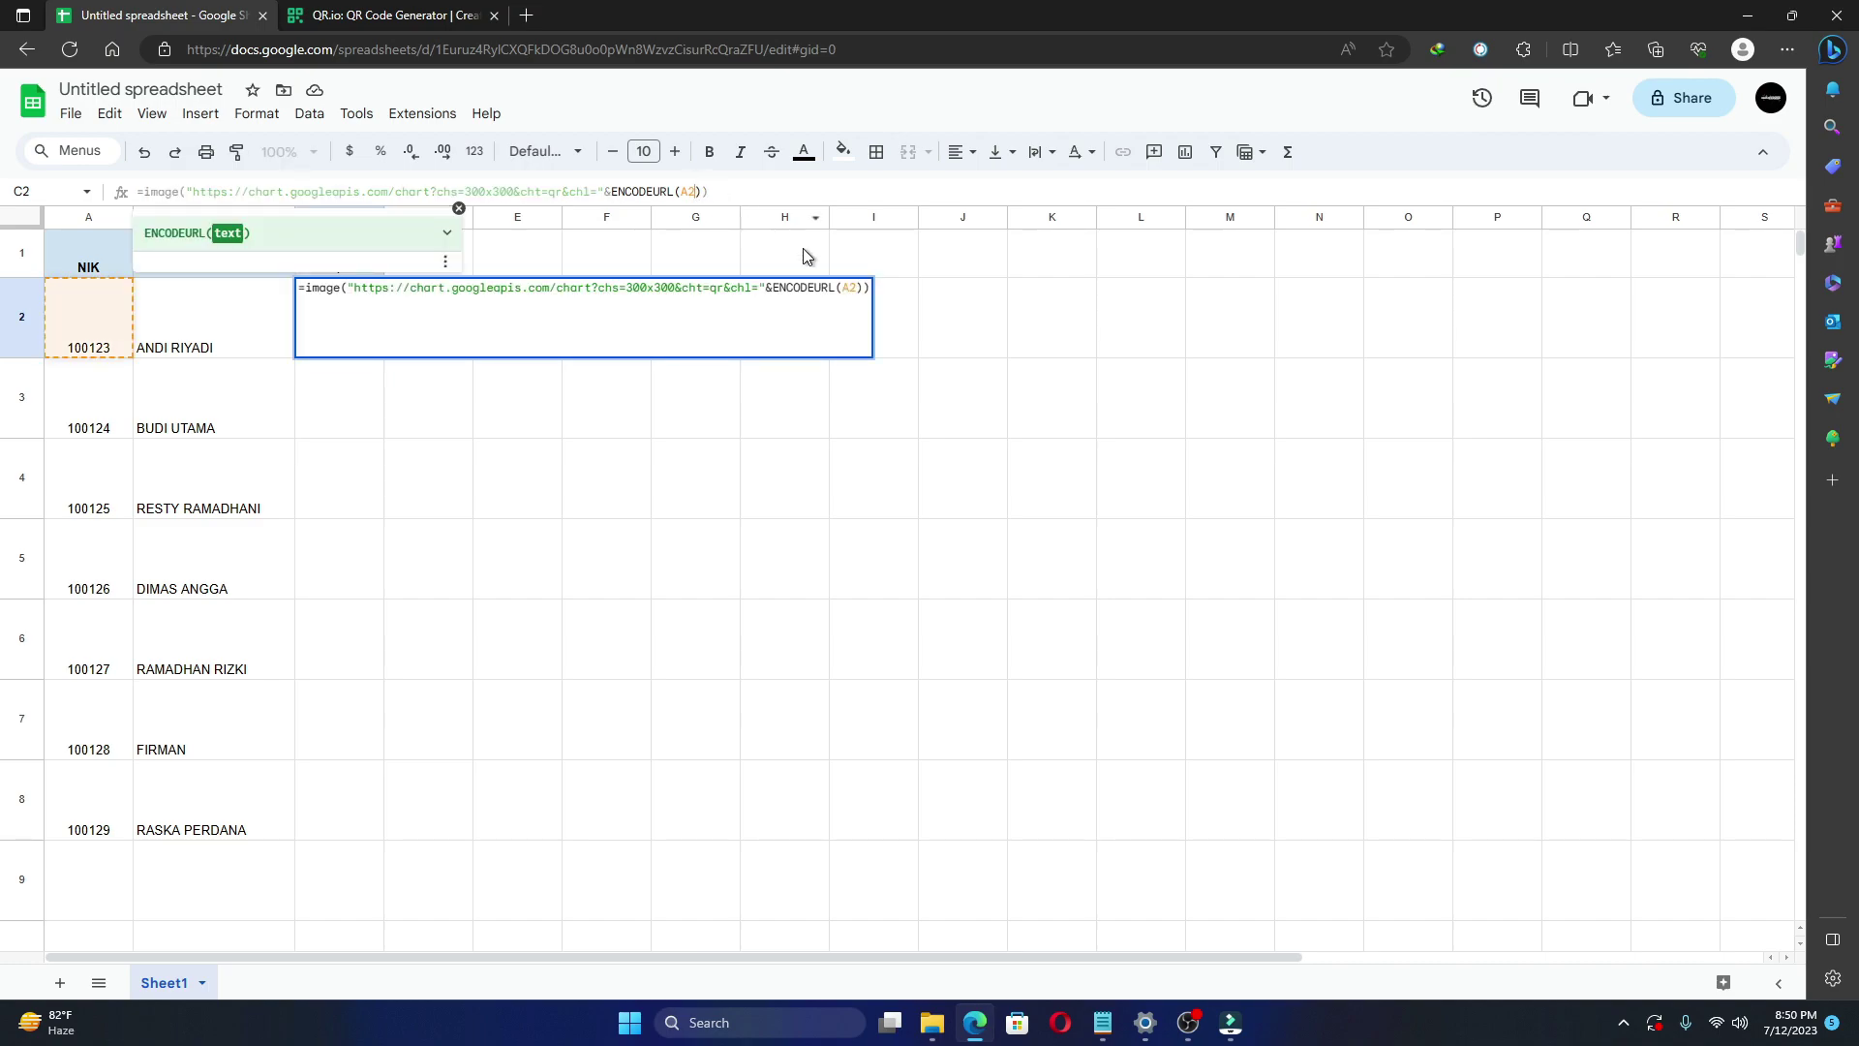
{"action": "type", "text": "&"}
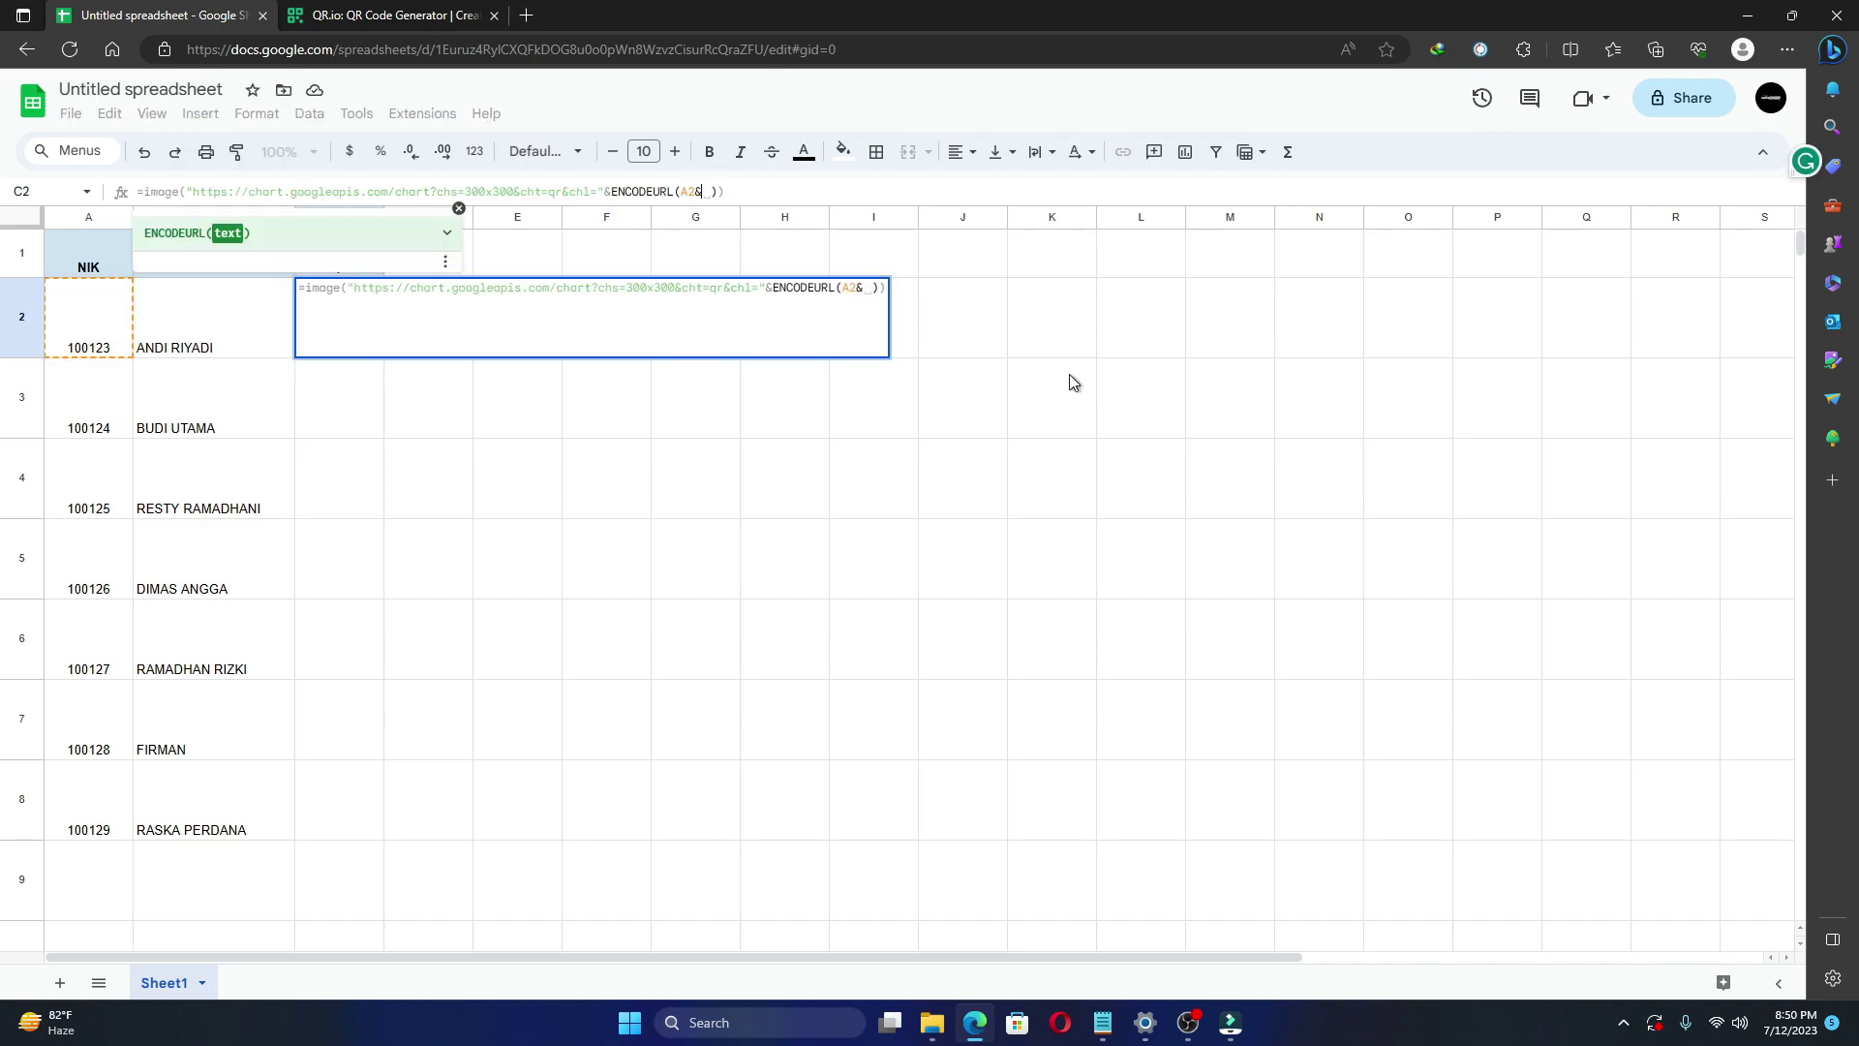
{"action": "left_click", "coordinate": [213, 333]}
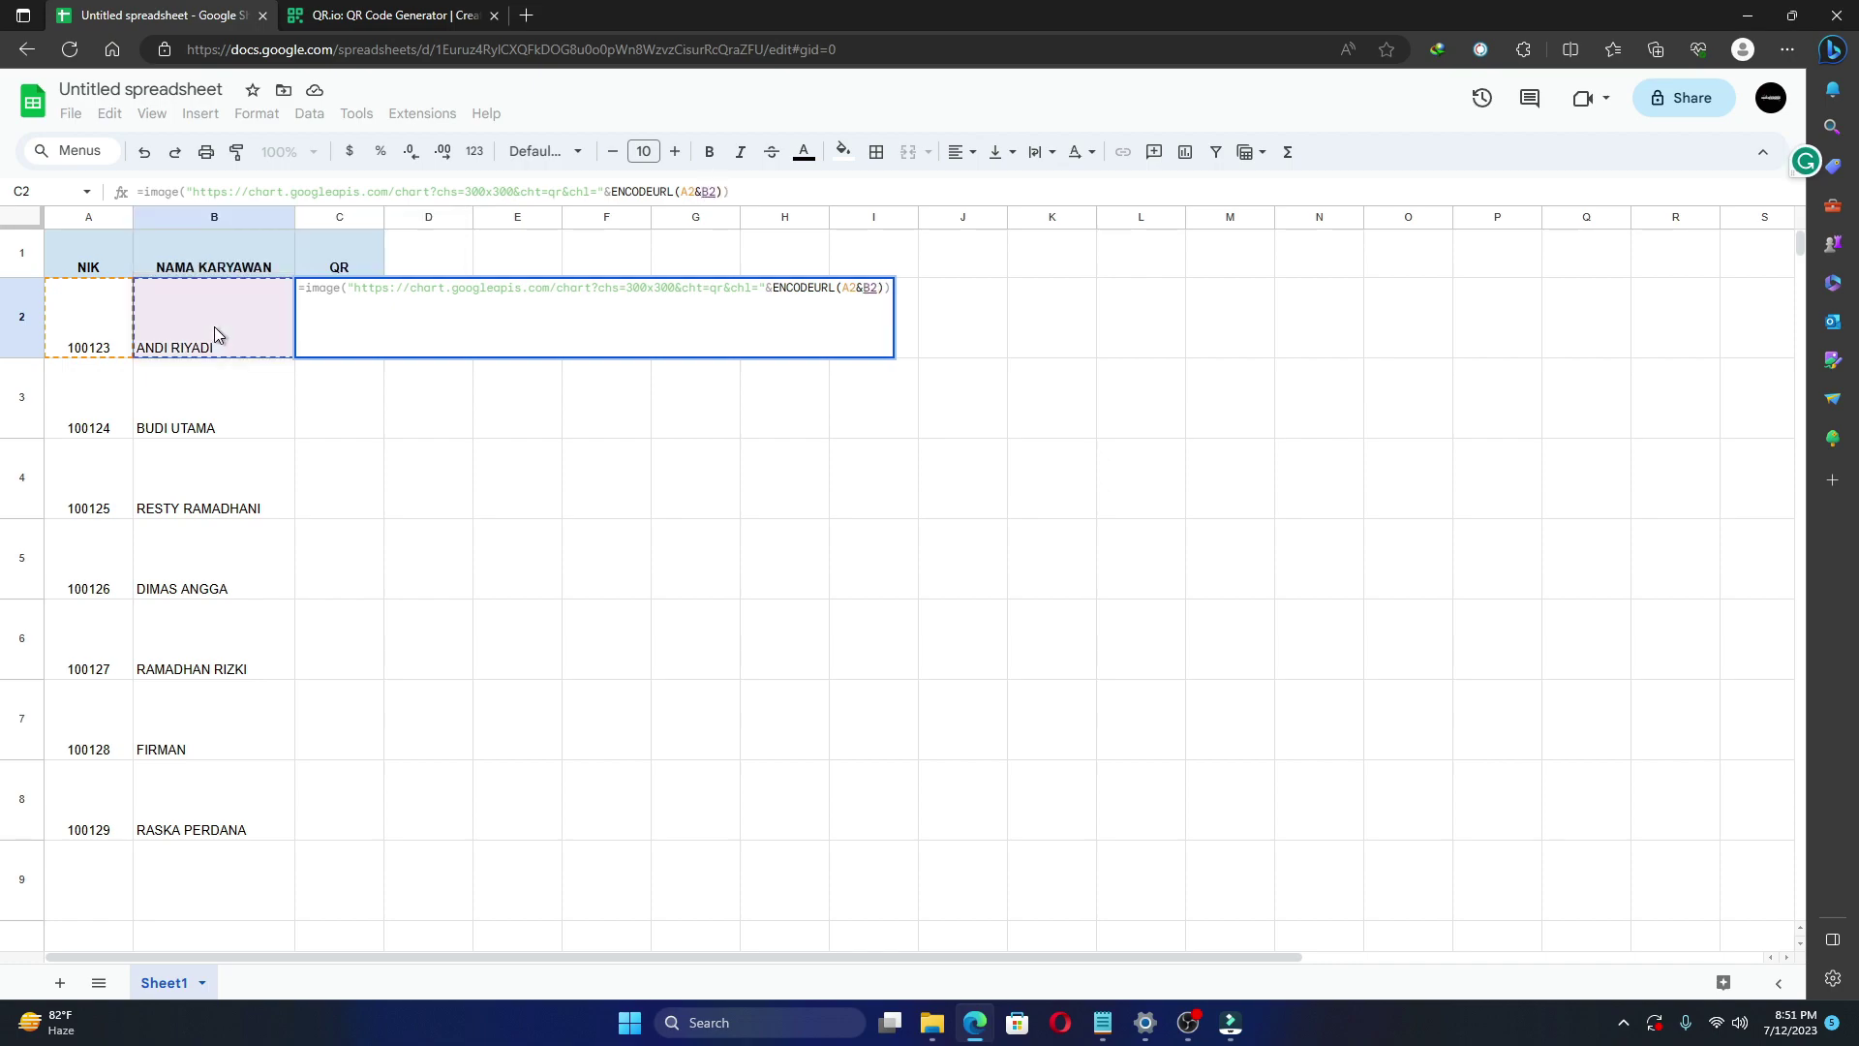
{"action": "key", "text": "Return"}
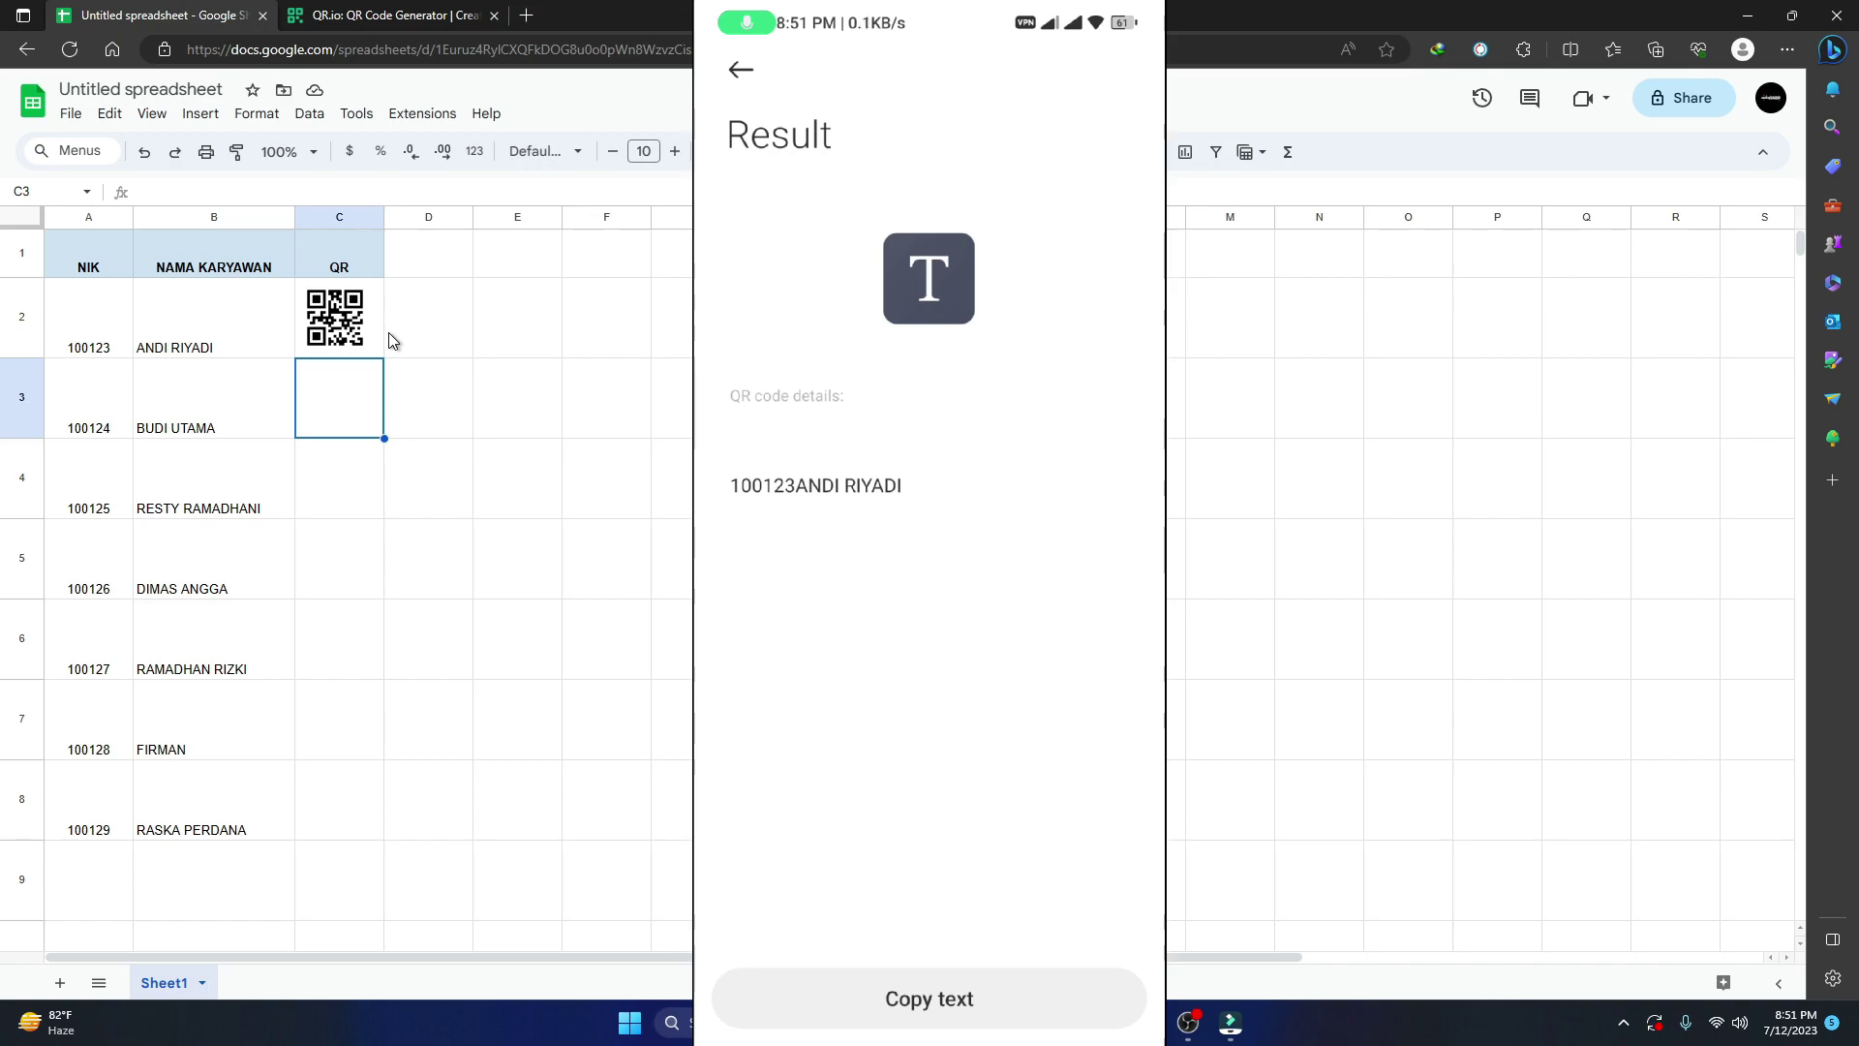
Select the NAMA KARYAWAN column header in column B.
{"action": "left_click", "coordinate": [215, 215]}
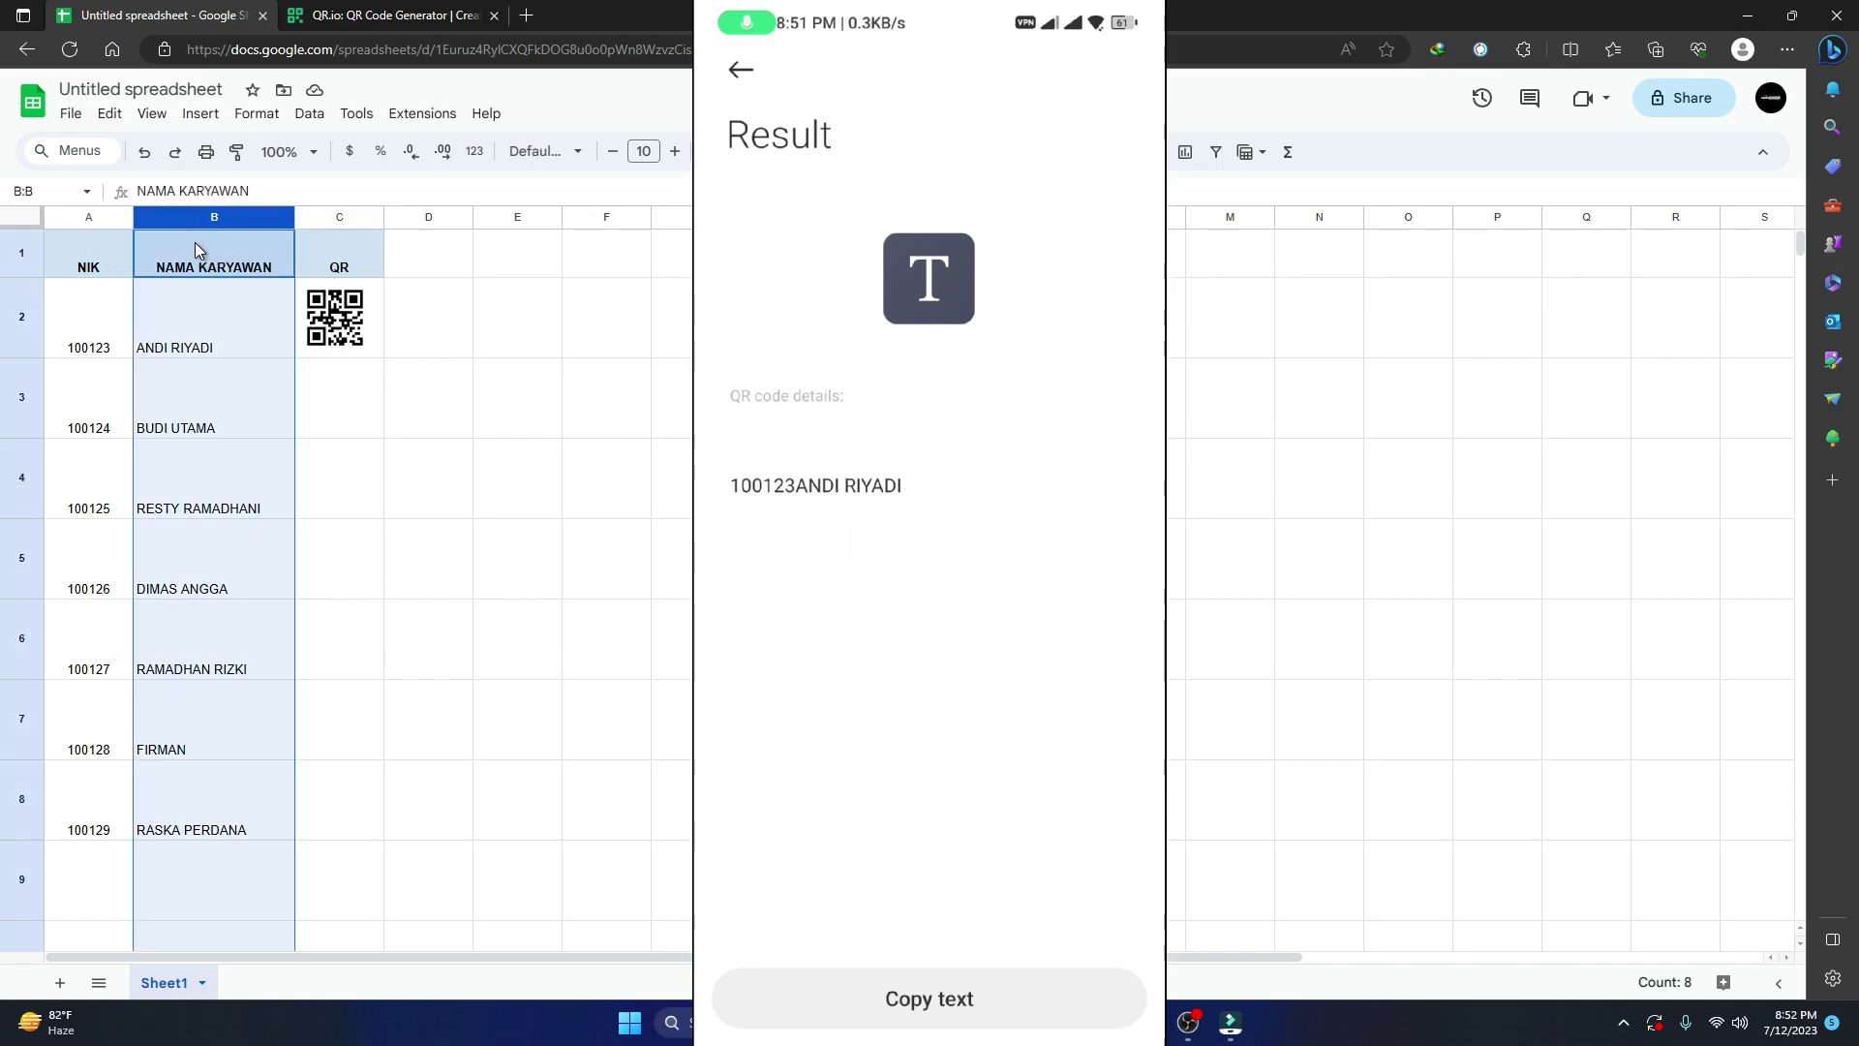
Insert a new column B before NAMA KARYAWAN and enter '-' in B2.
{"action": "right_click", "coordinate": [196, 219]}
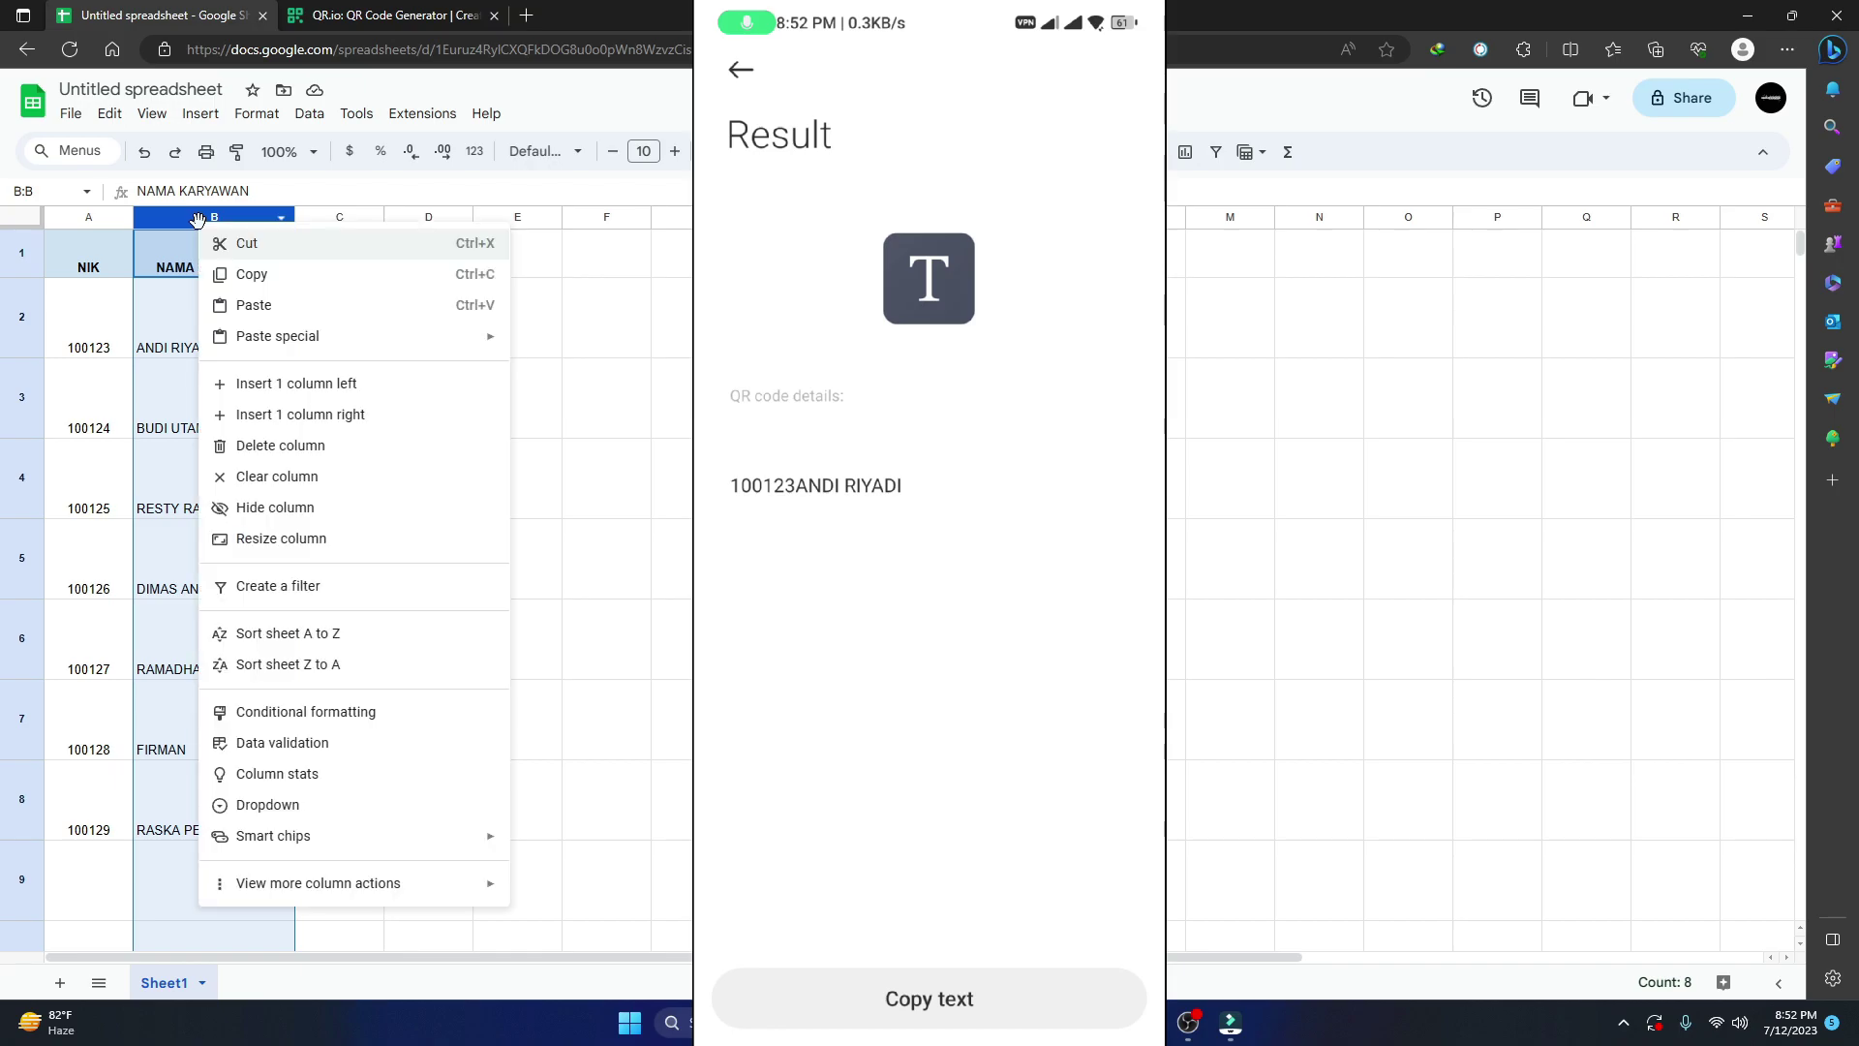
{"action": "left_click", "coordinate": [322, 385]}
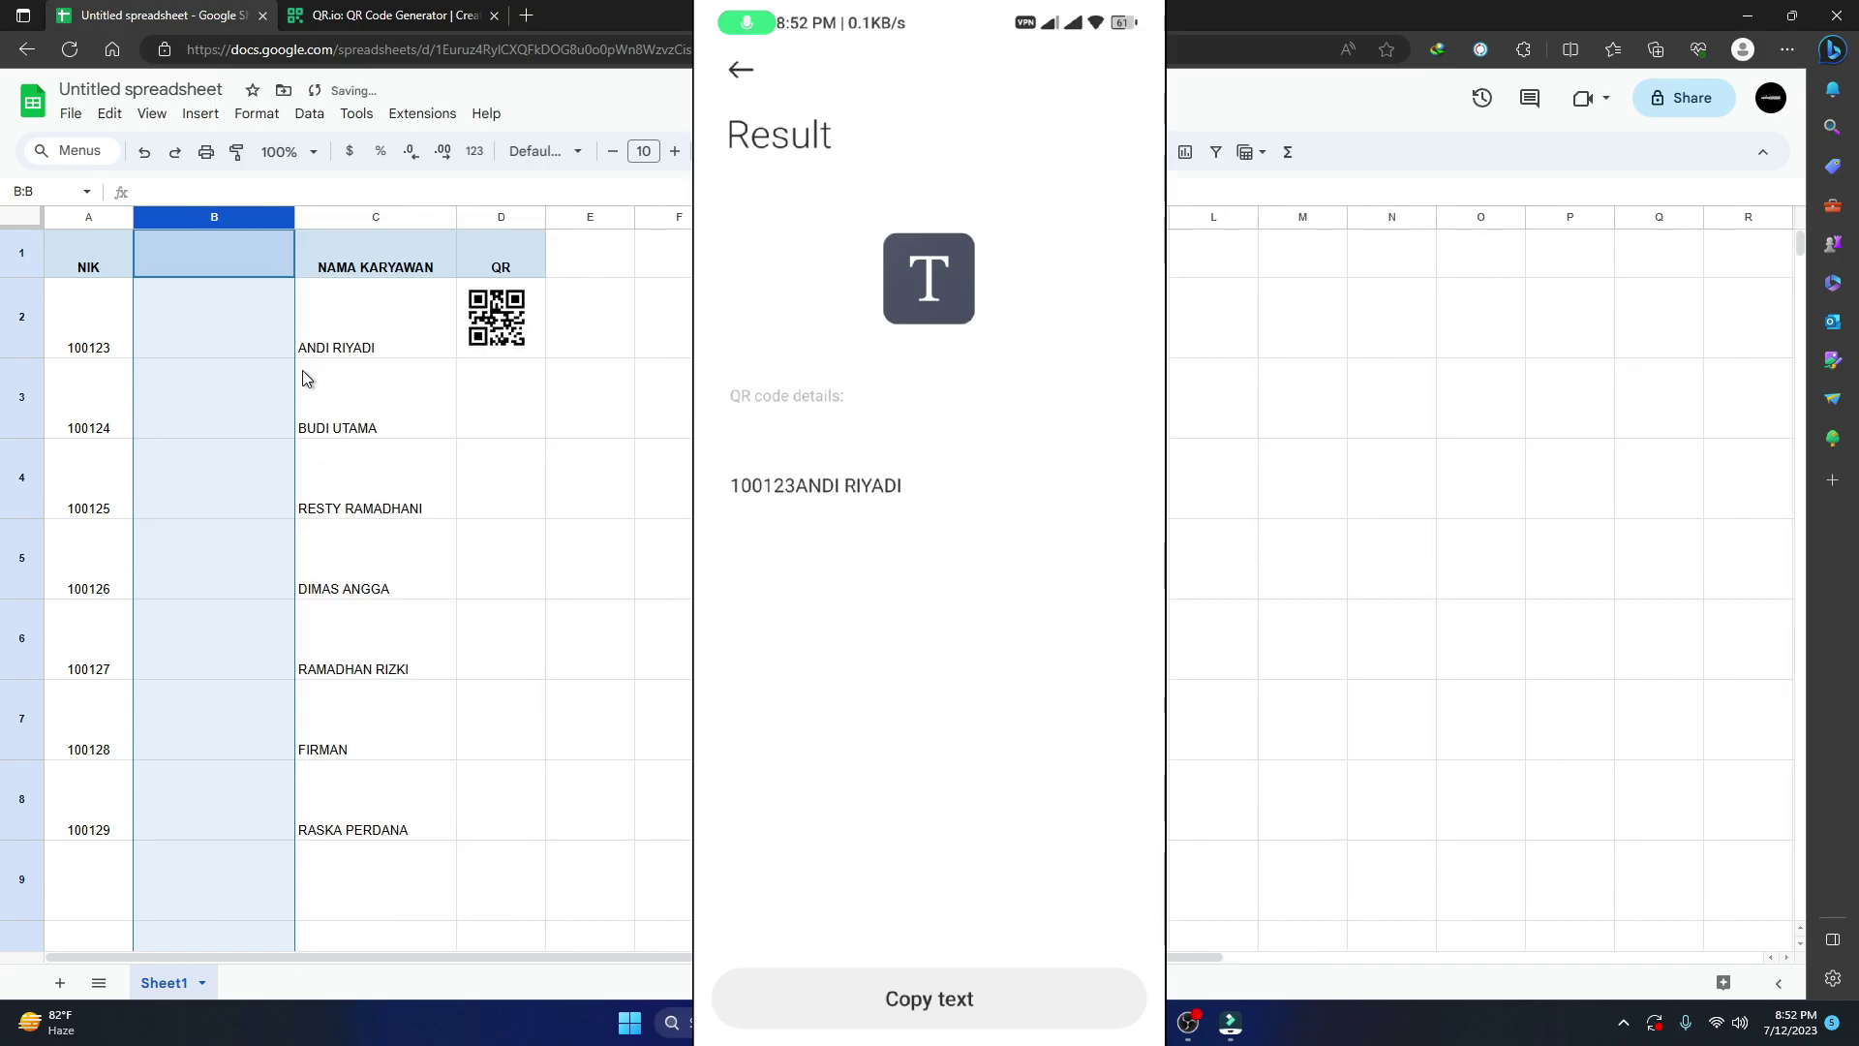
{"action": "left_click", "coordinate": [235, 324]}
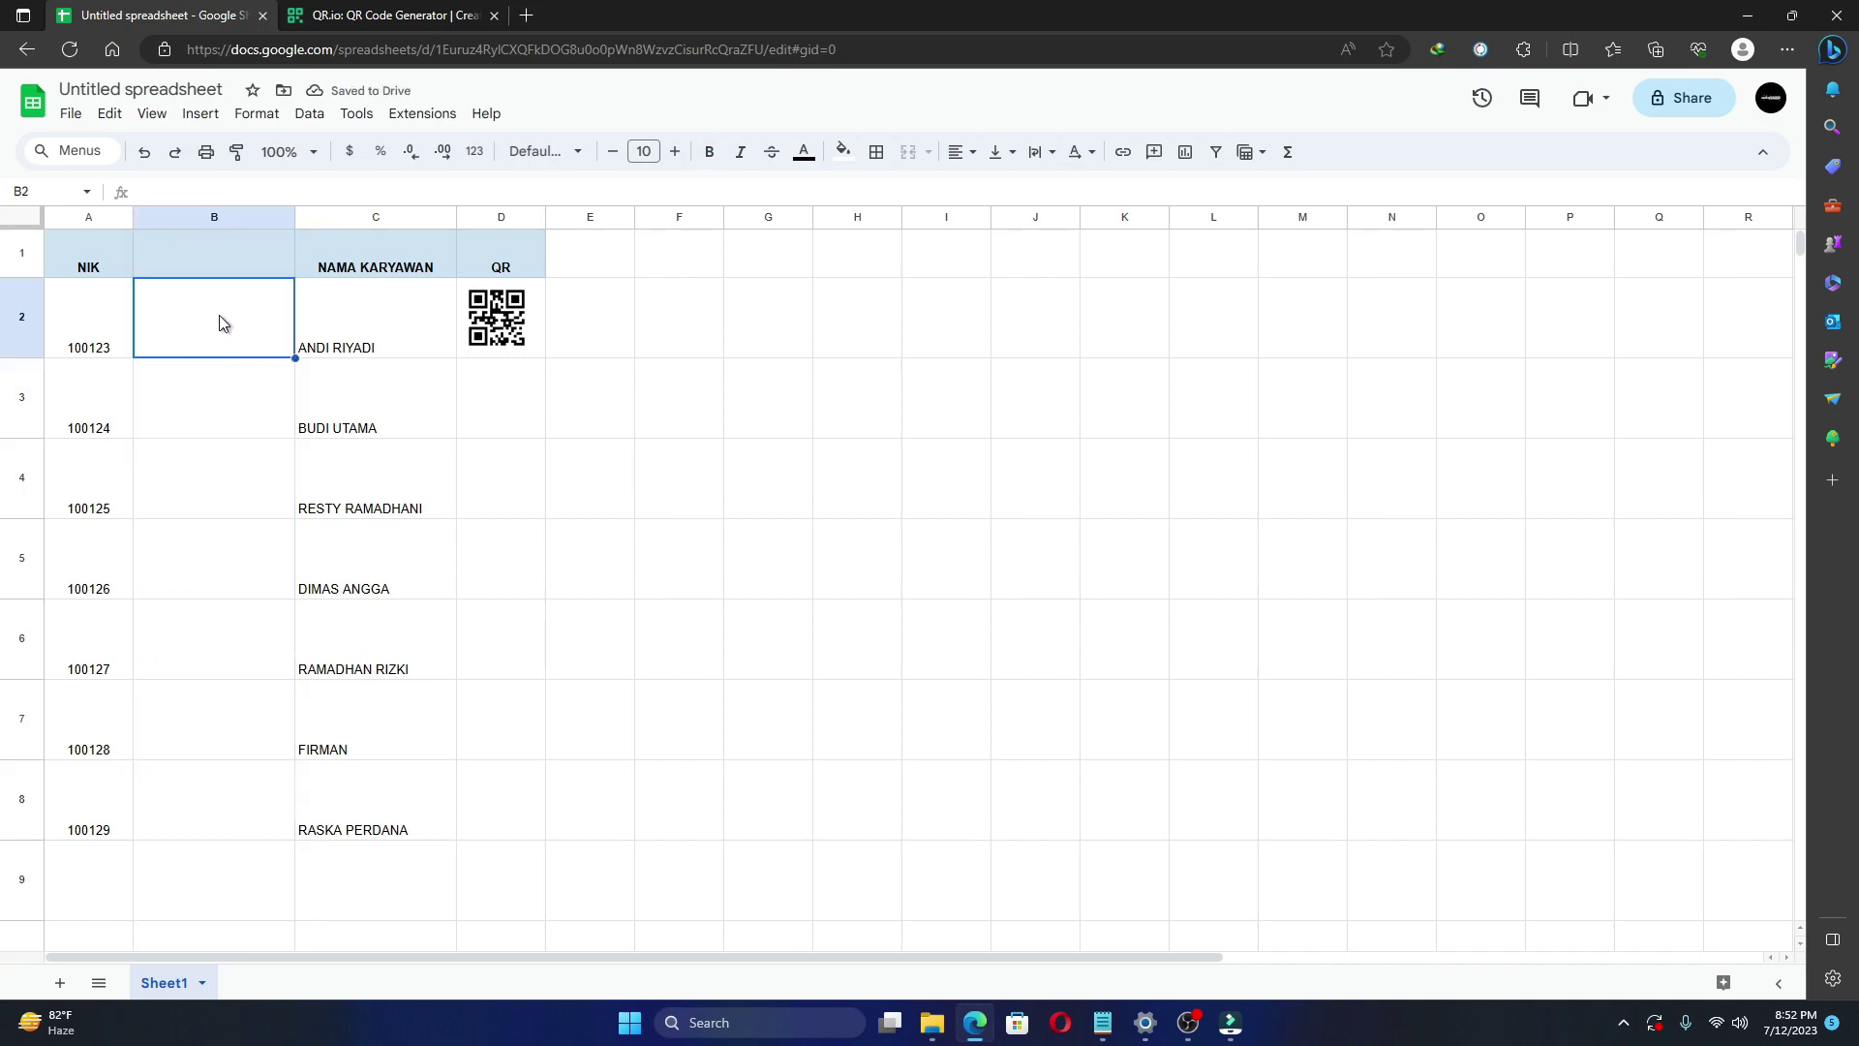
{"action": "left_click_drag", "start_coordinate": [221, 322], "coordinate": [201, 317]}
{"action": "type", "text": "-"}
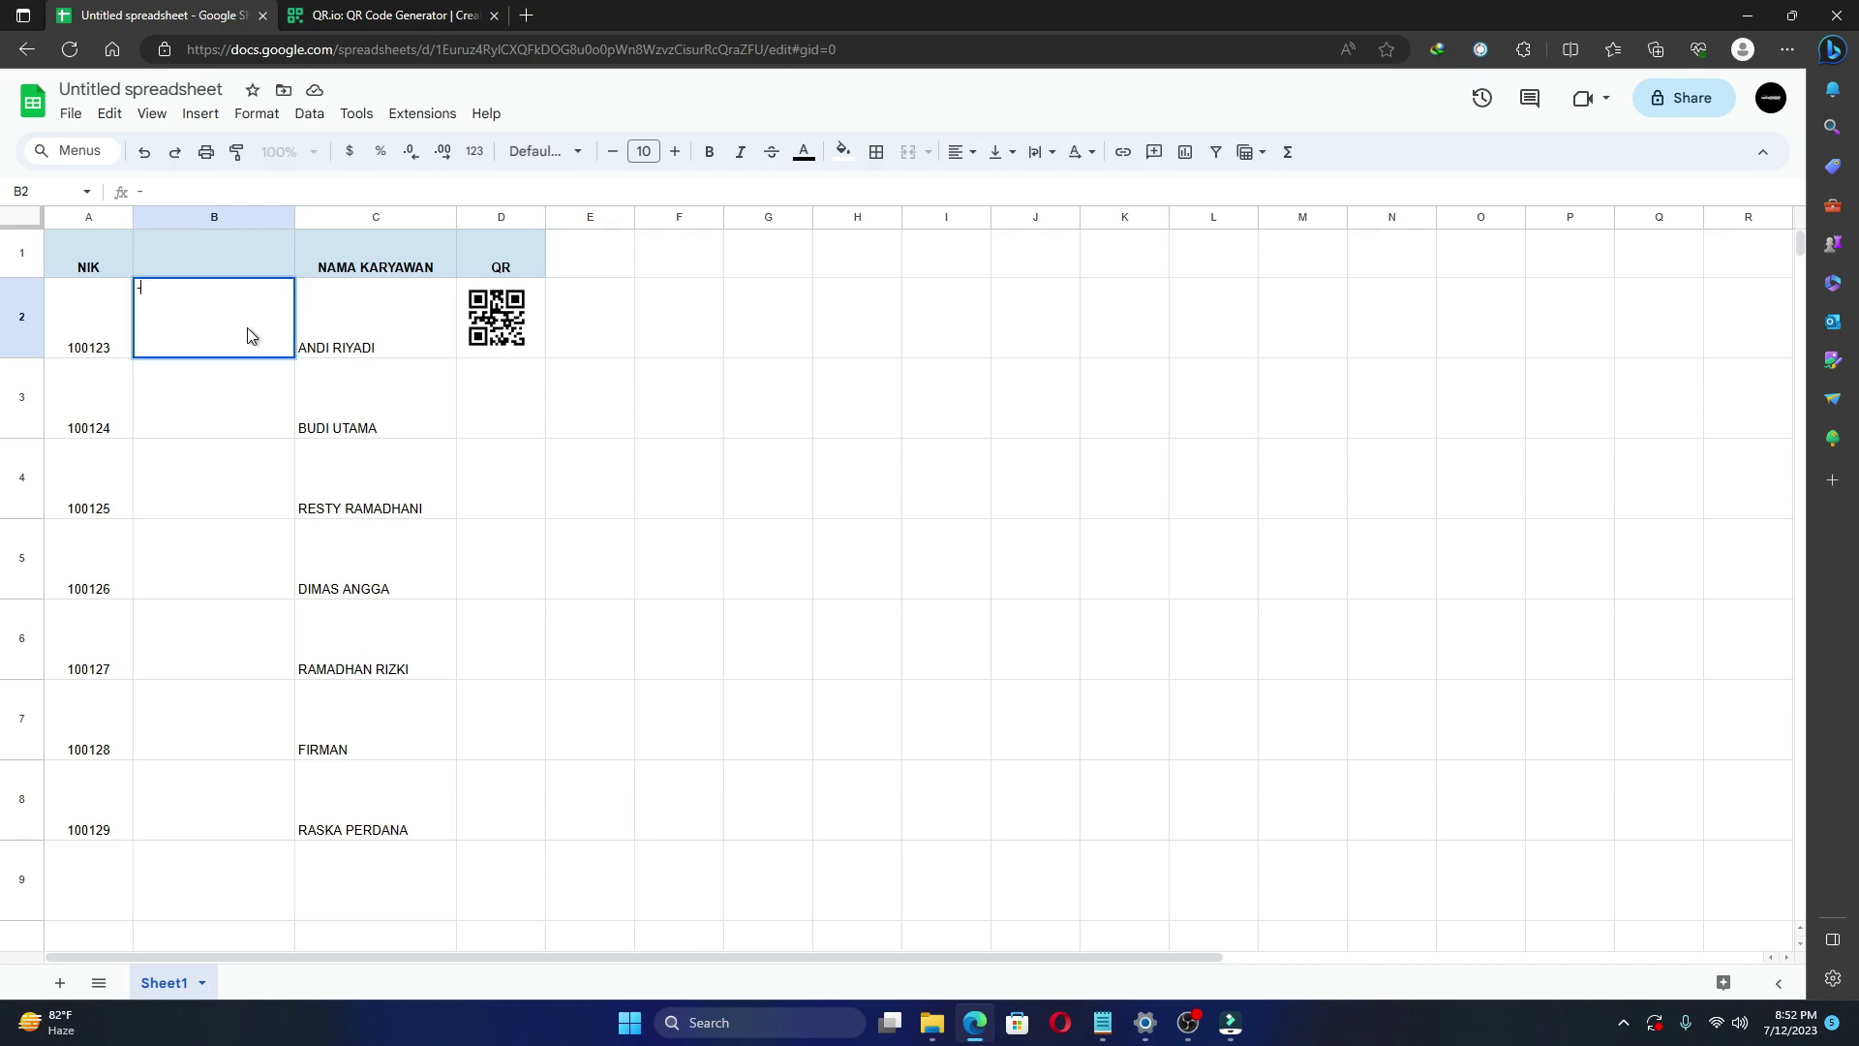
{"action": "key", "text": "Return"}
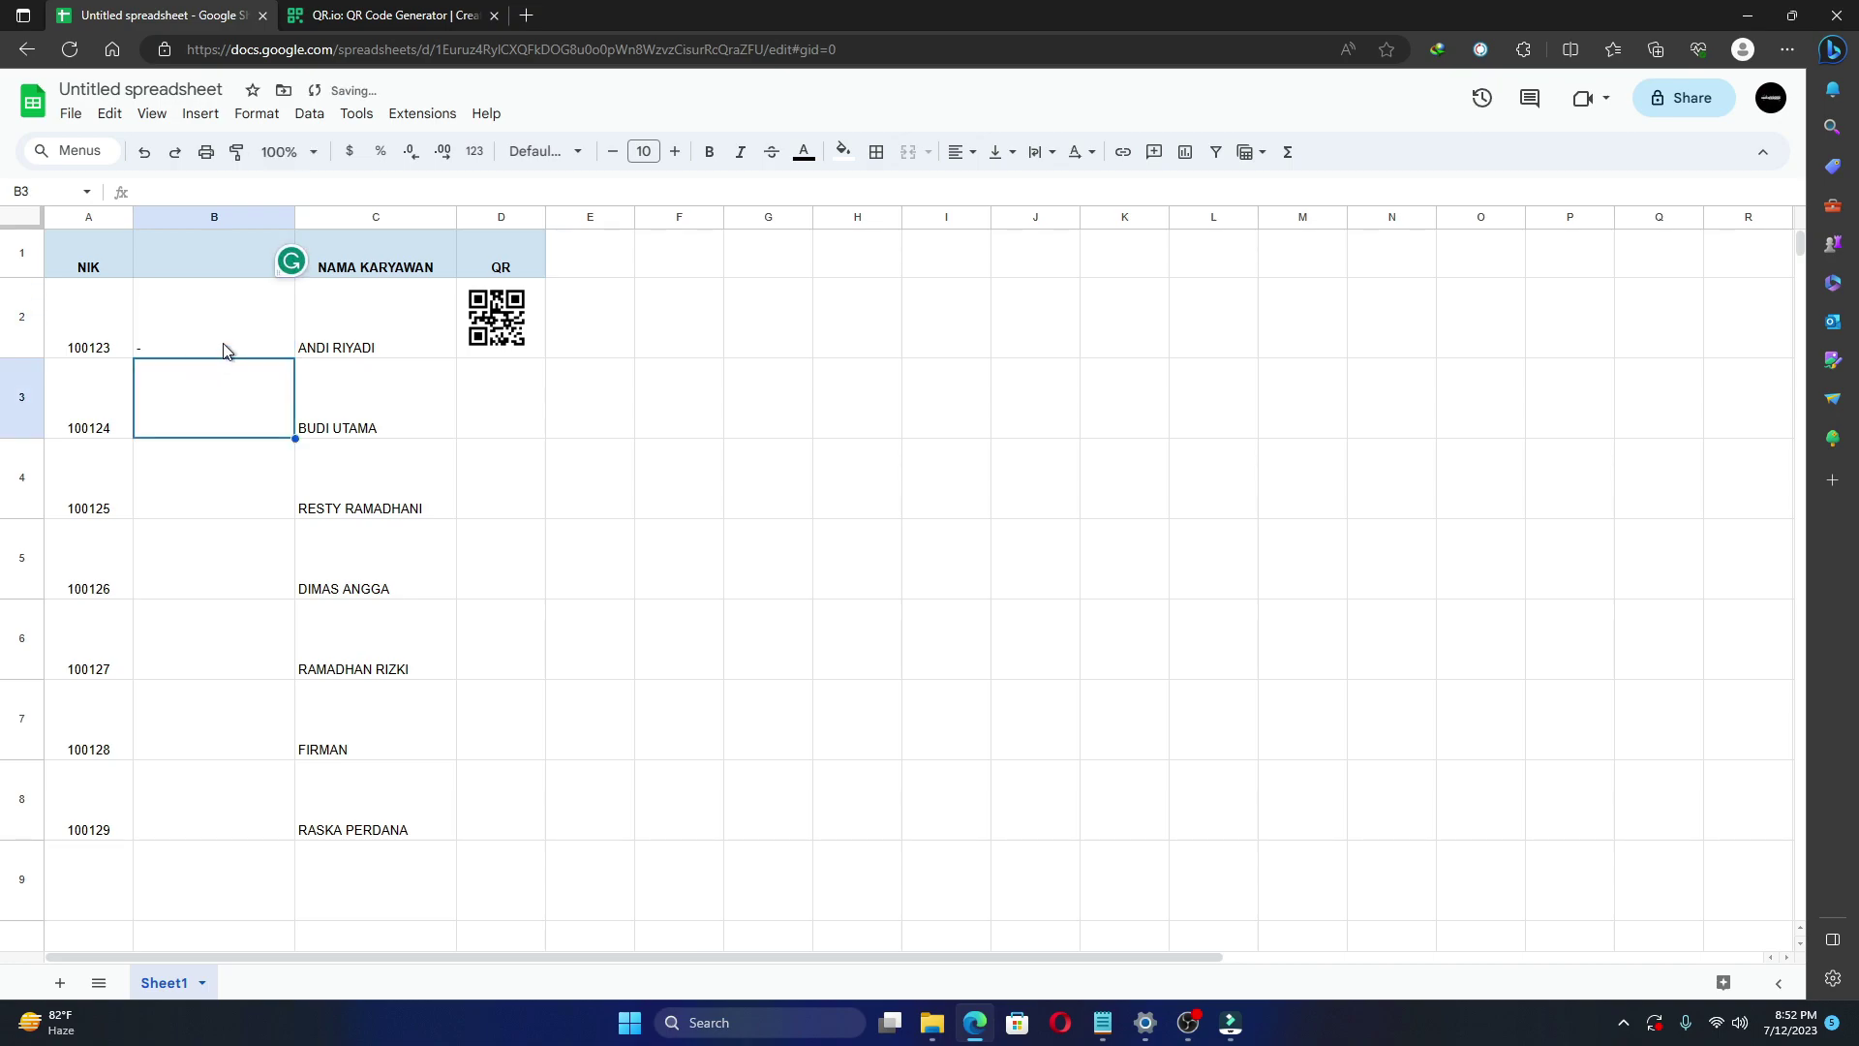
Fill the dash down to B8 and narrow column B to fit it.
{"action": "left_click", "coordinate": [242, 335]}
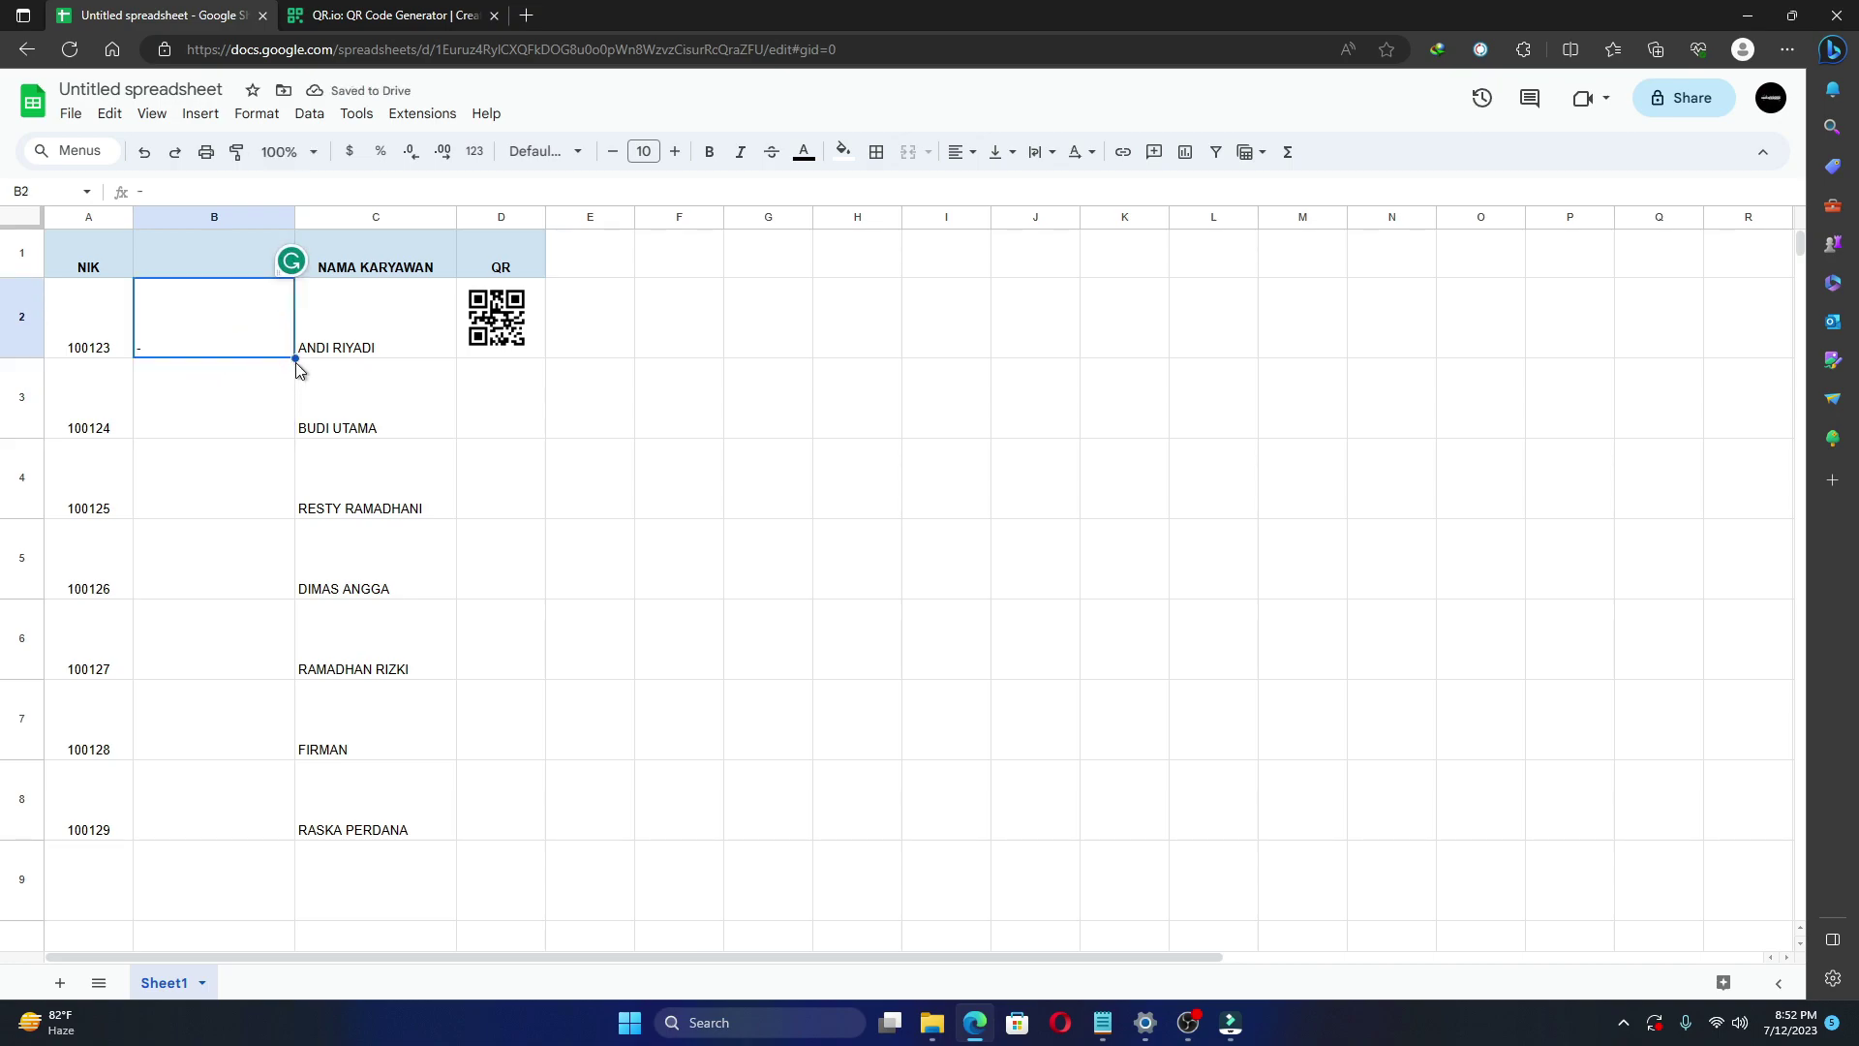
{"action": "left_click_drag", "start_coordinate": [296, 358], "coordinate": [242, 832]}
{"action": "left_click_drag", "start_coordinate": [294, 216], "coordinate": [171, 216]}
{"action": "left_click", "coordinate": [160, 344]}
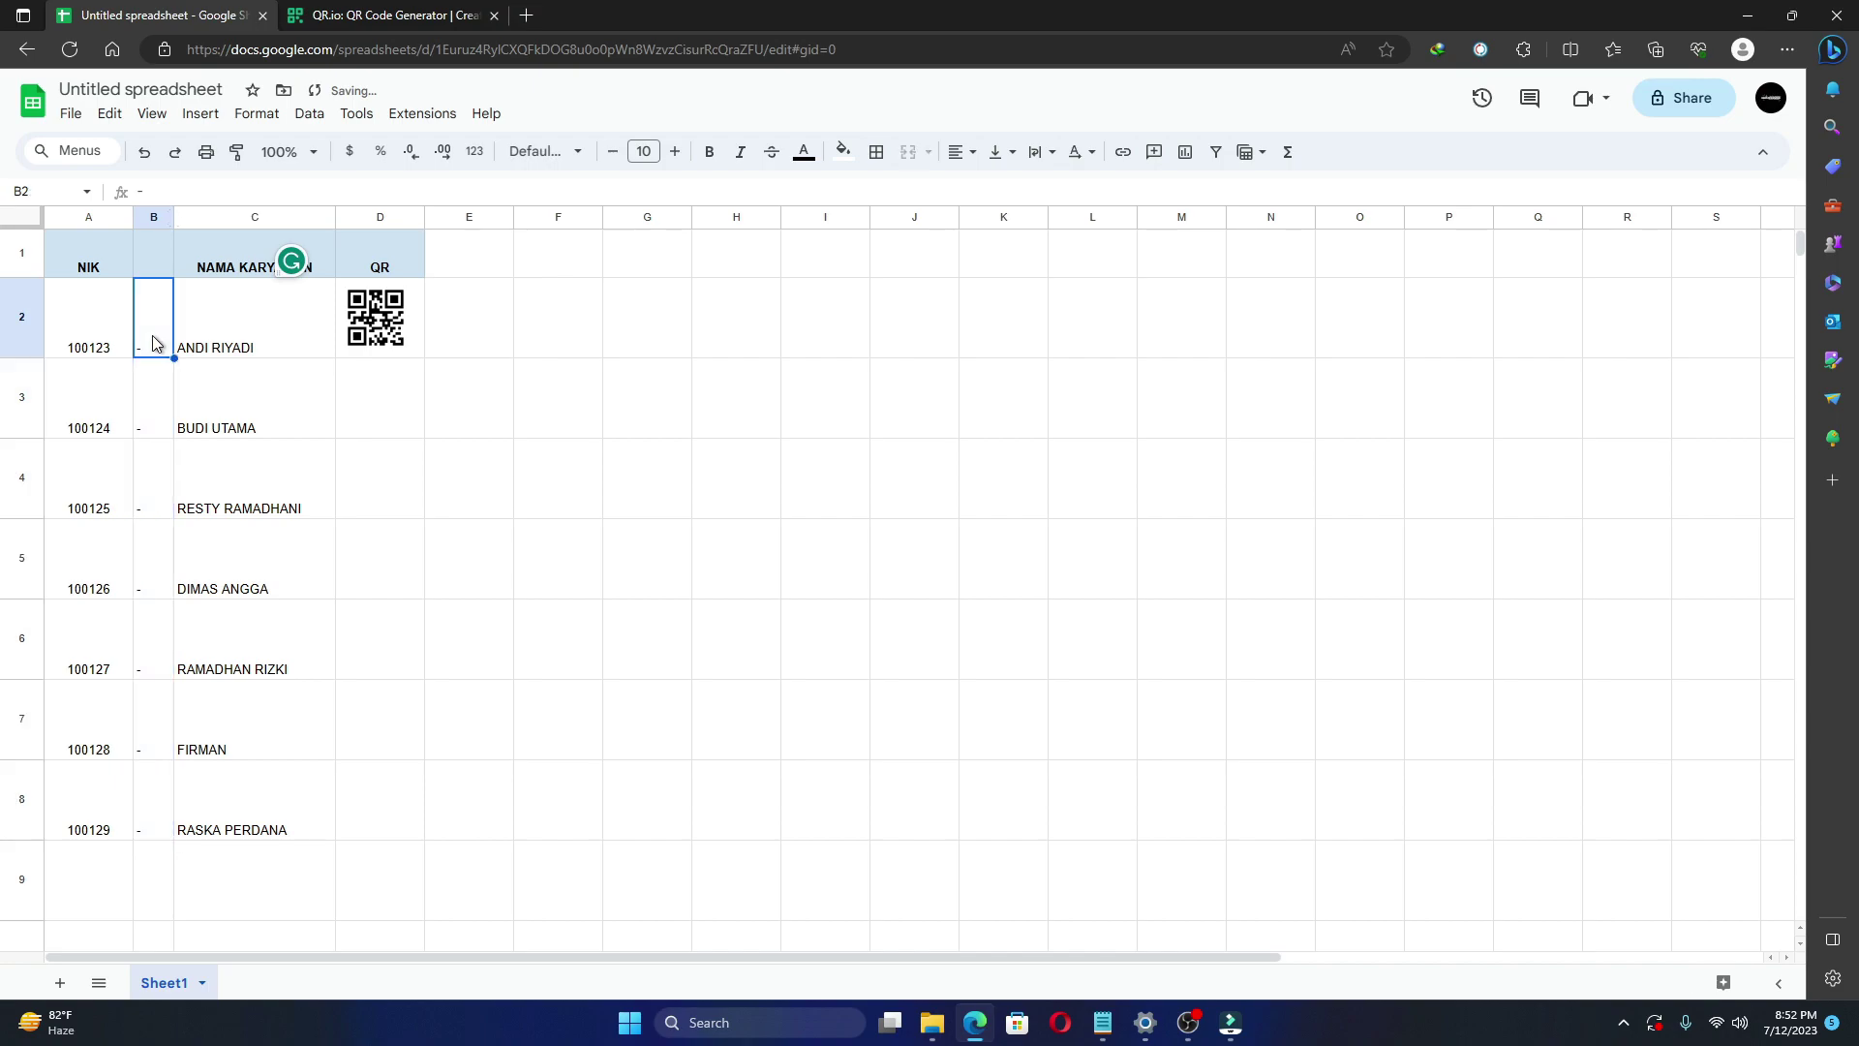
Change D2's formula to ENCODEURL(A2&B2&C2) so the QR code includes the dash.
{"action": "left_click", "coordinate": [416, 327]}
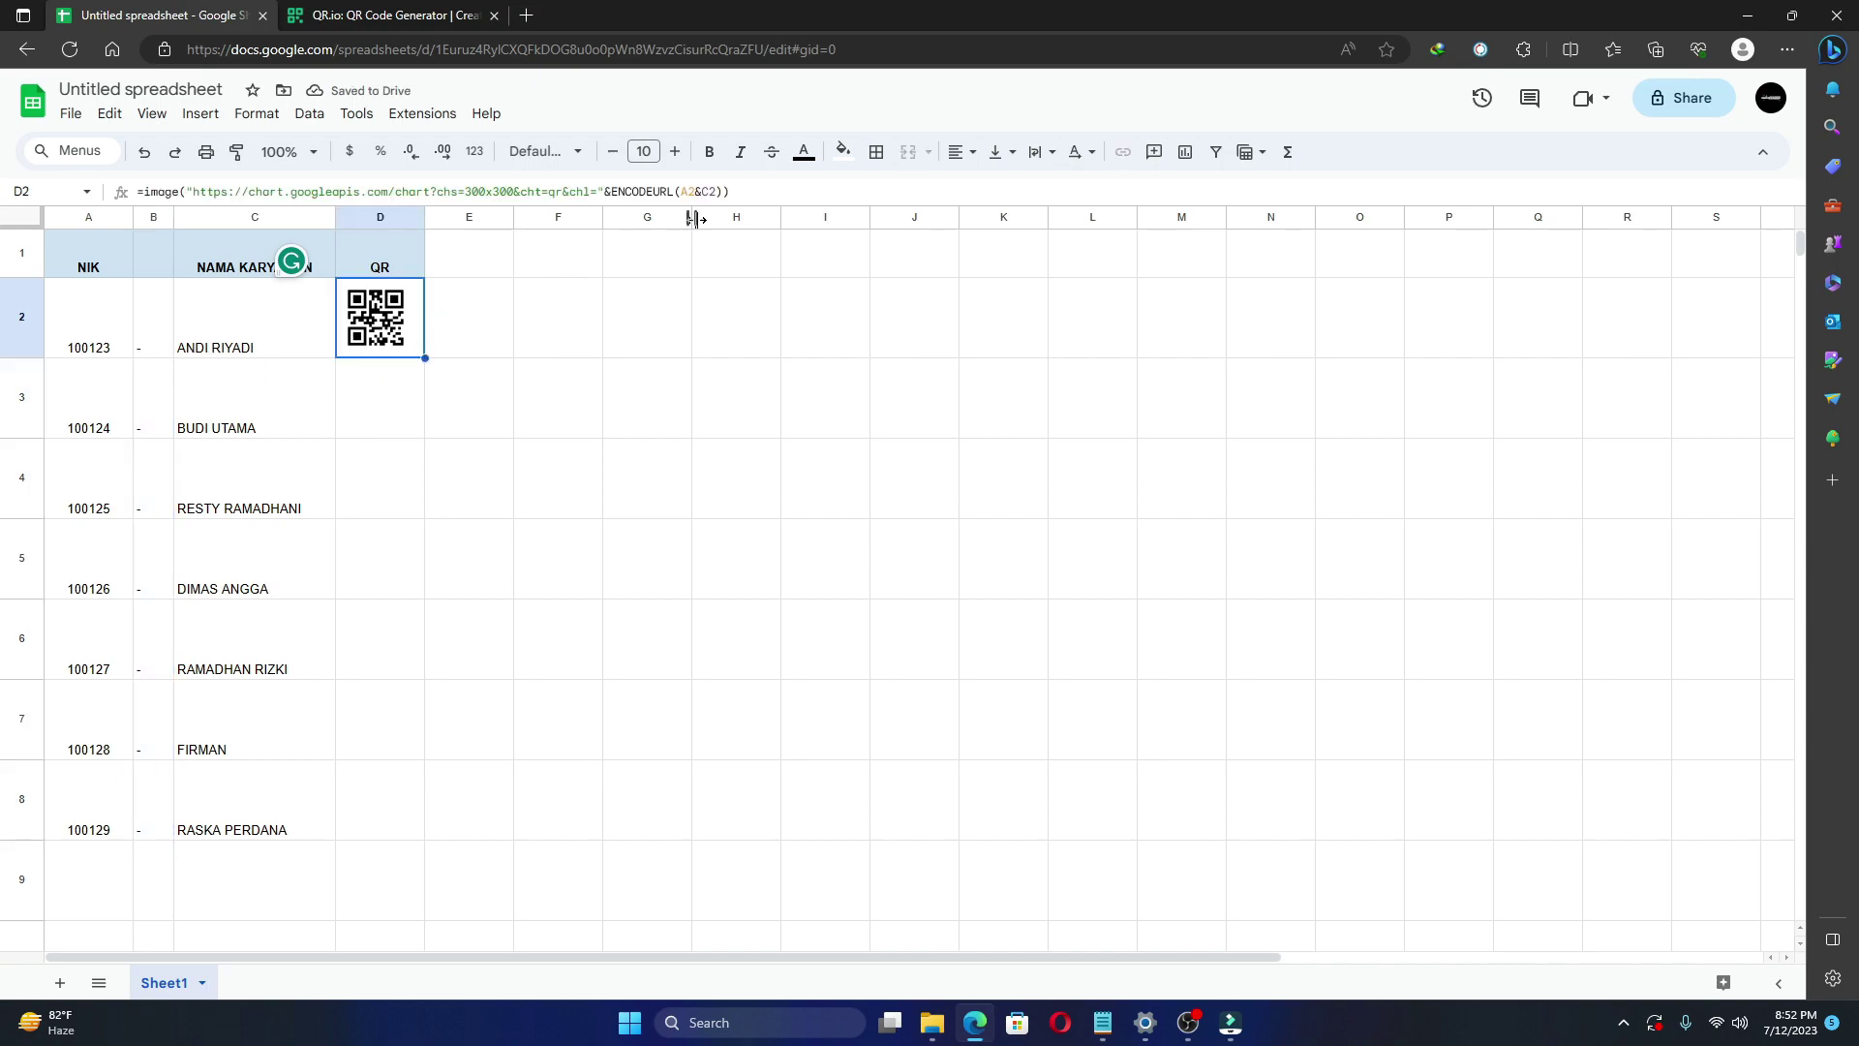
{"action": "left_click", "coordinate": [694, 187]}
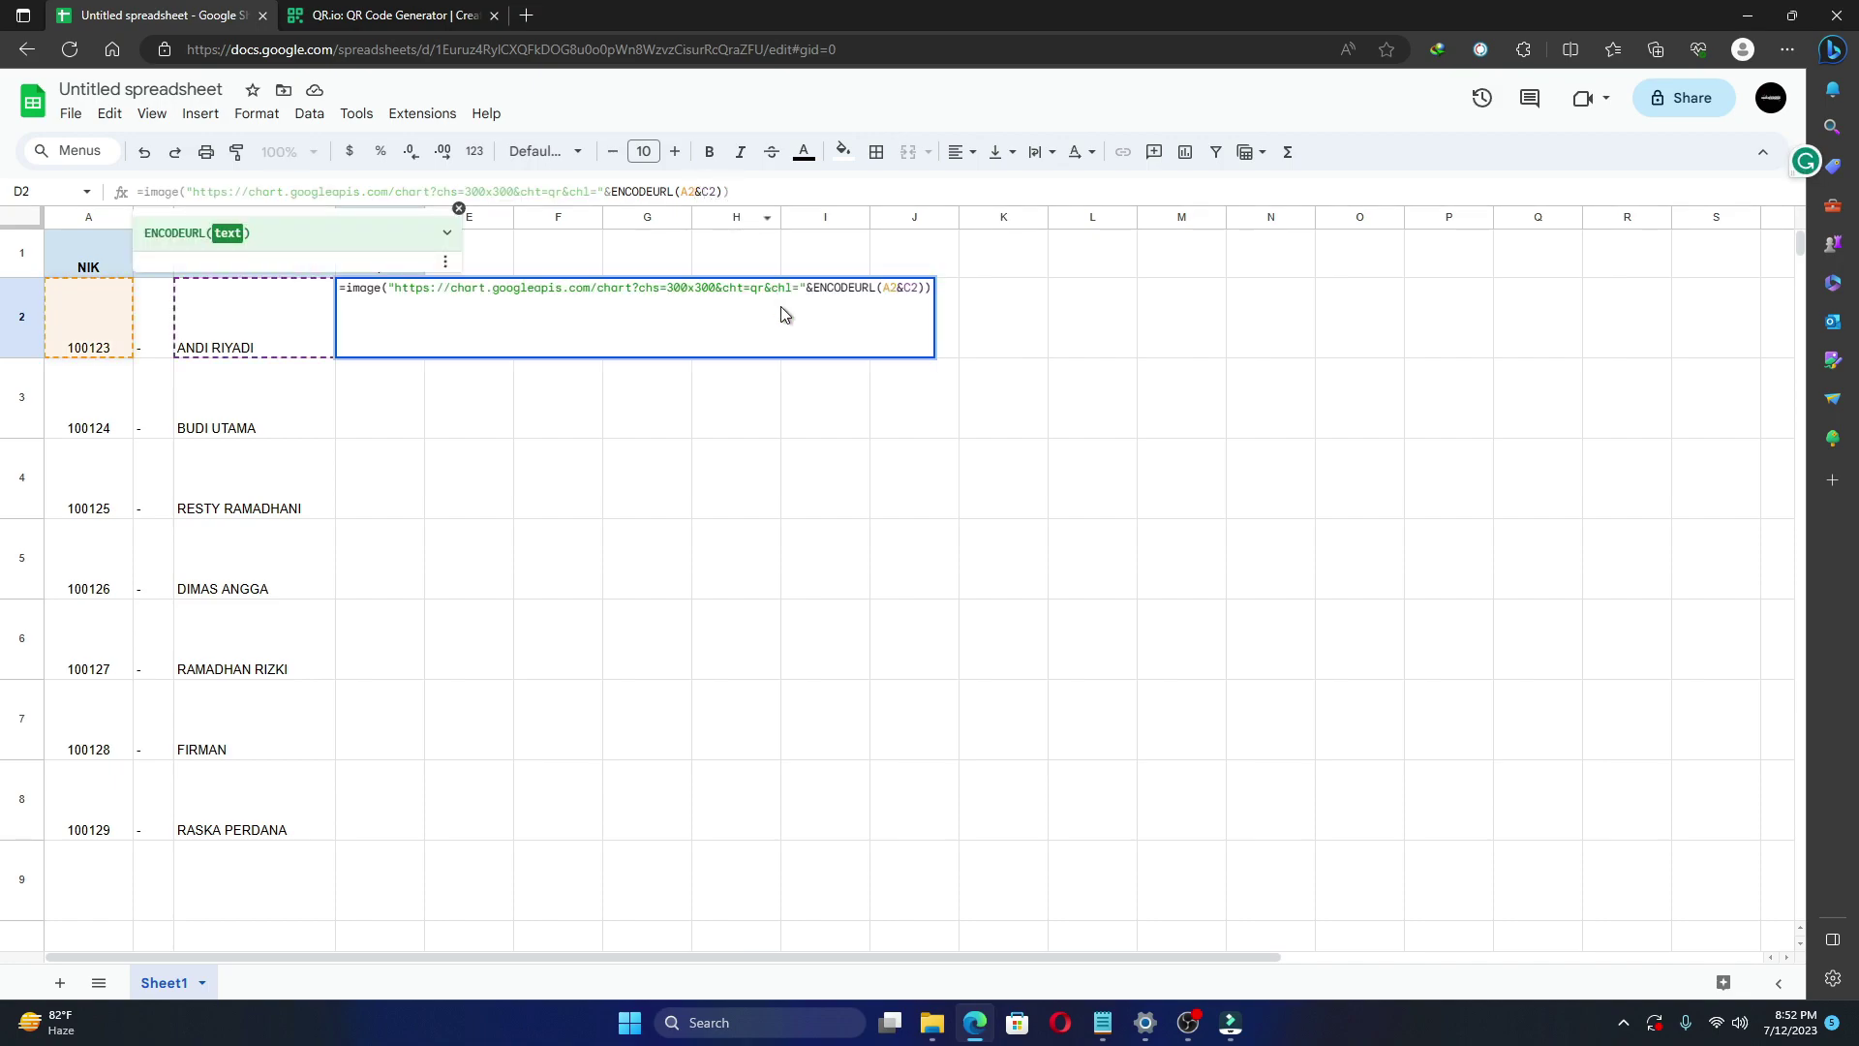
{"action": "type", "text": "_&"}
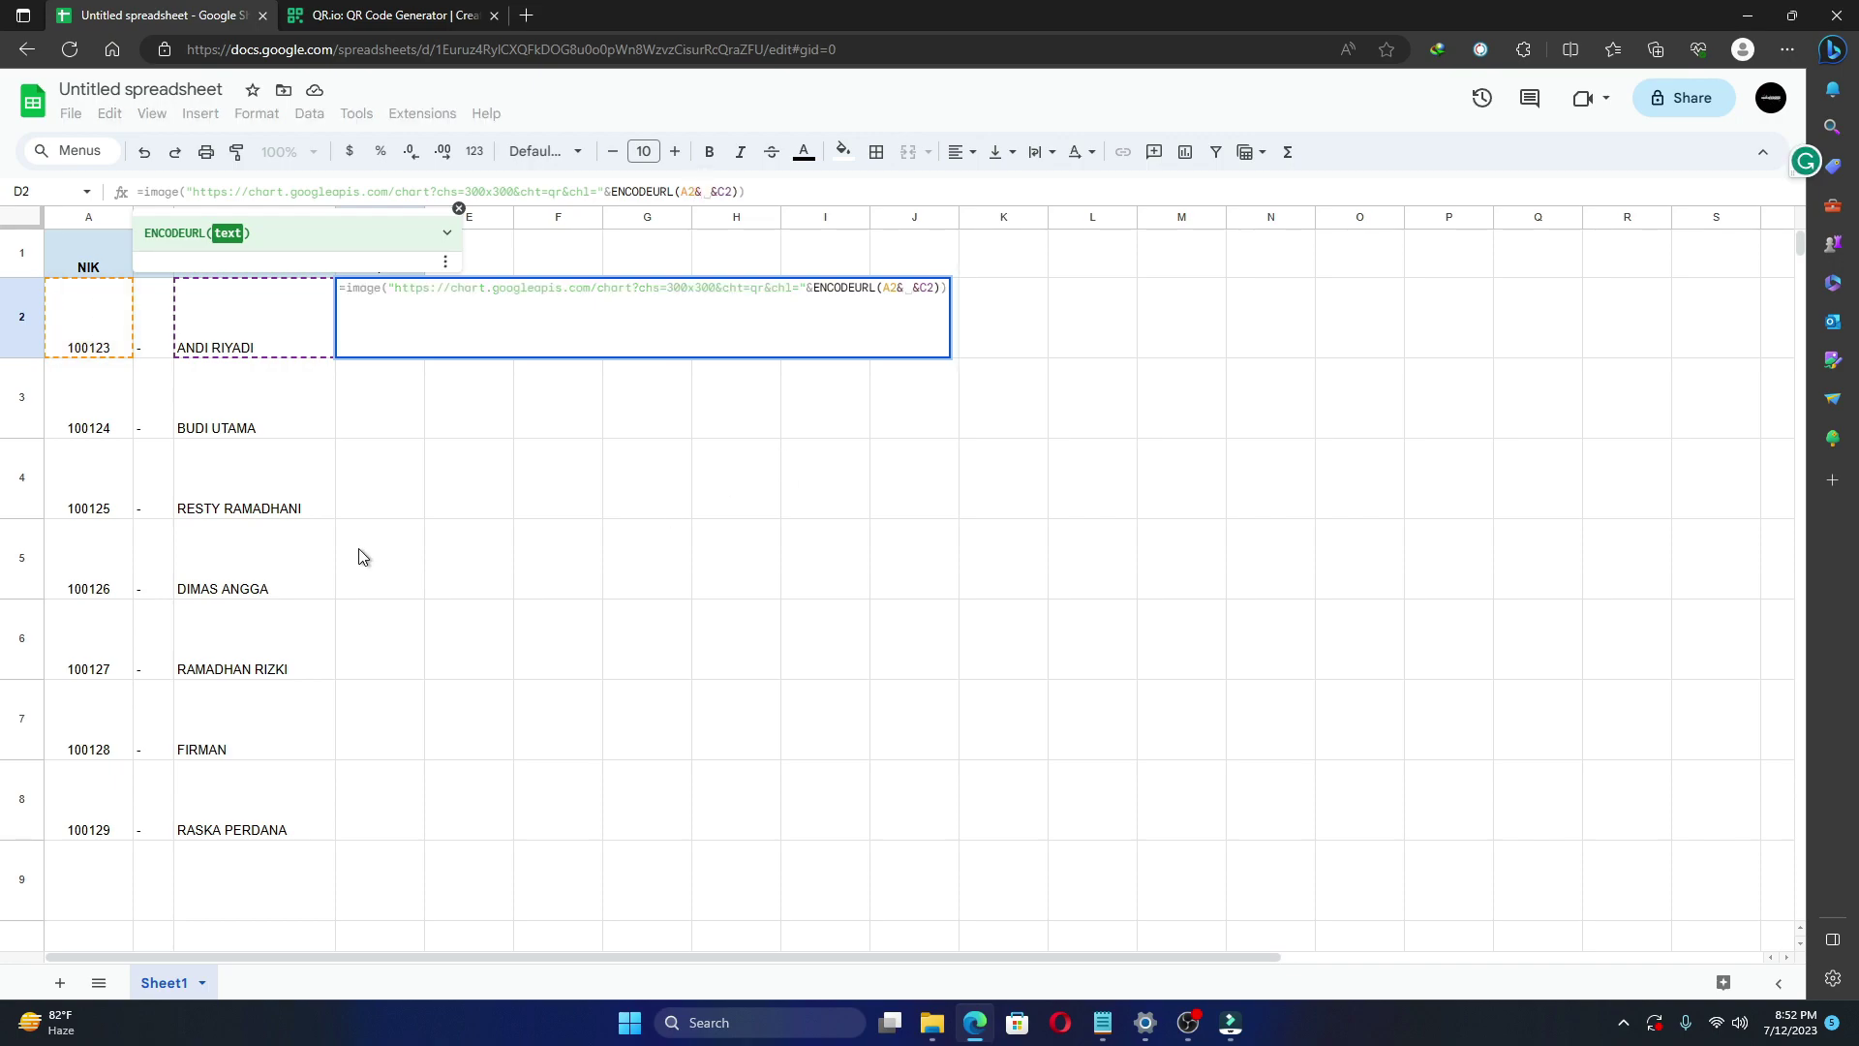
{"action": "left_click", "coordinate": [164, 332]}
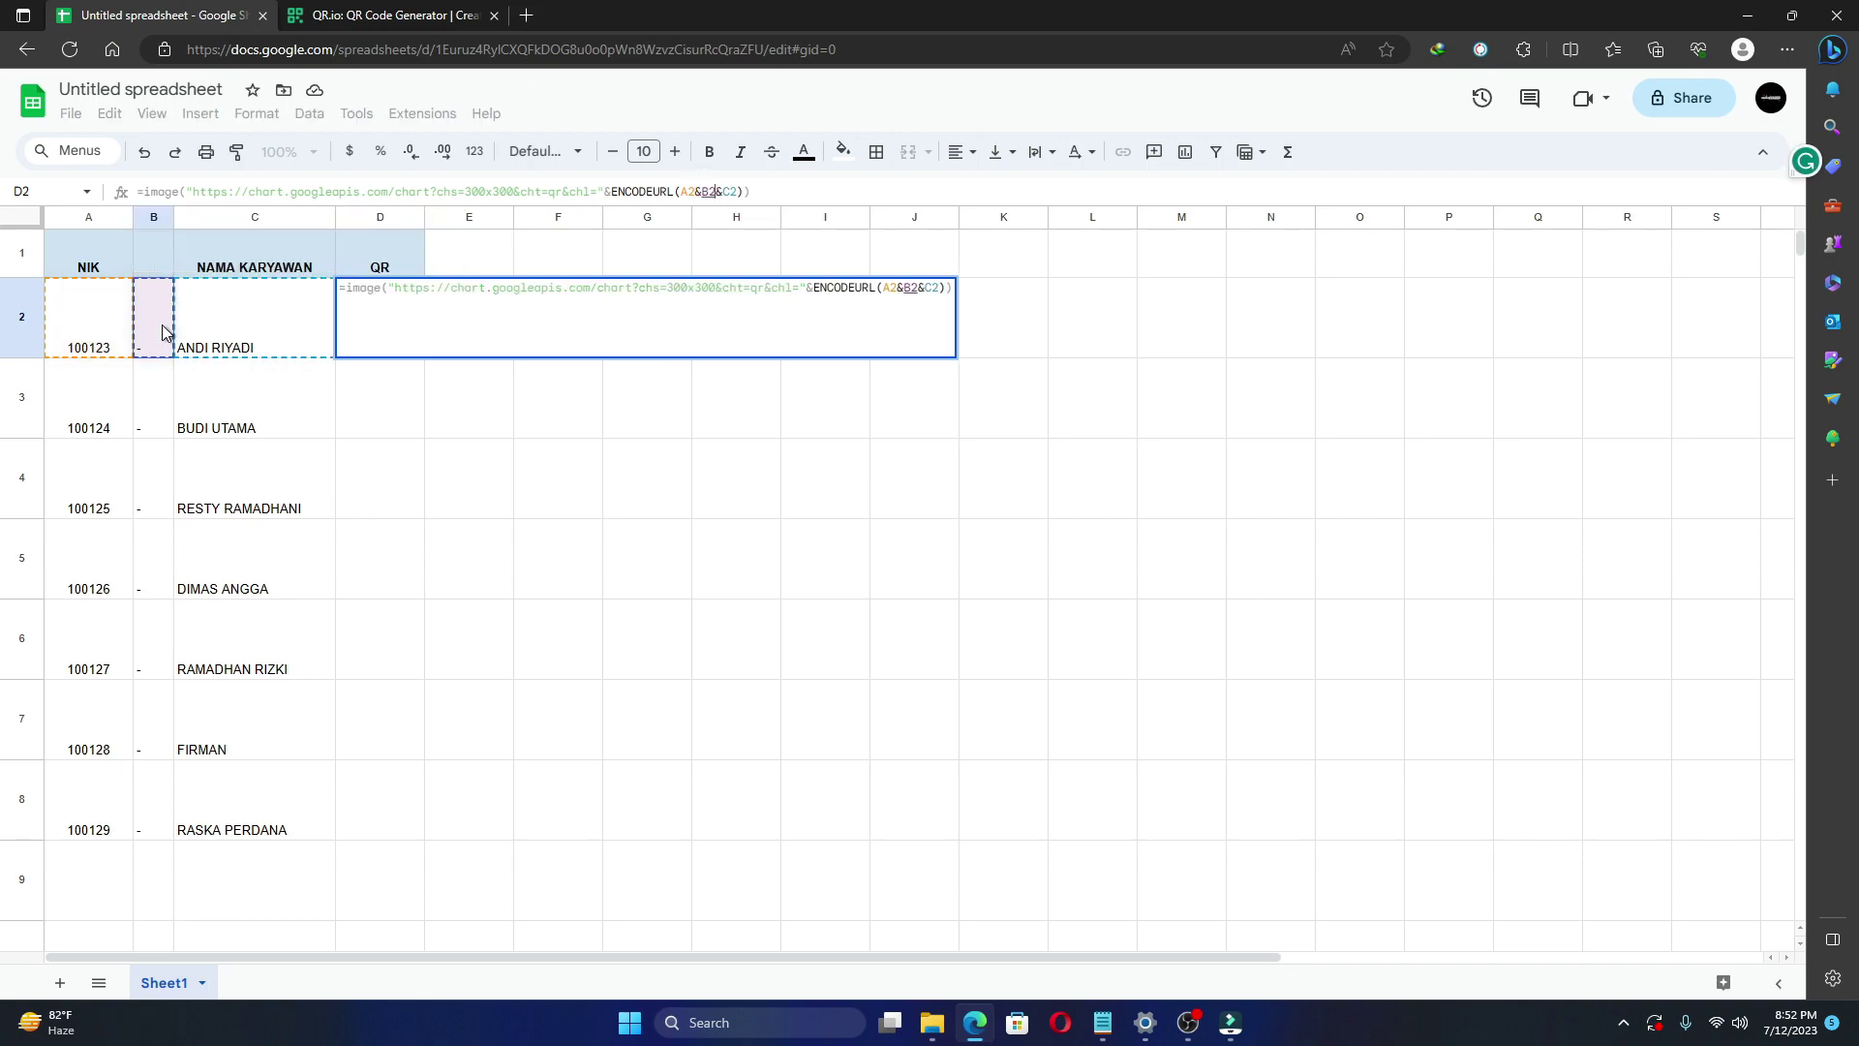
{"action": "key", "text": "Return"}
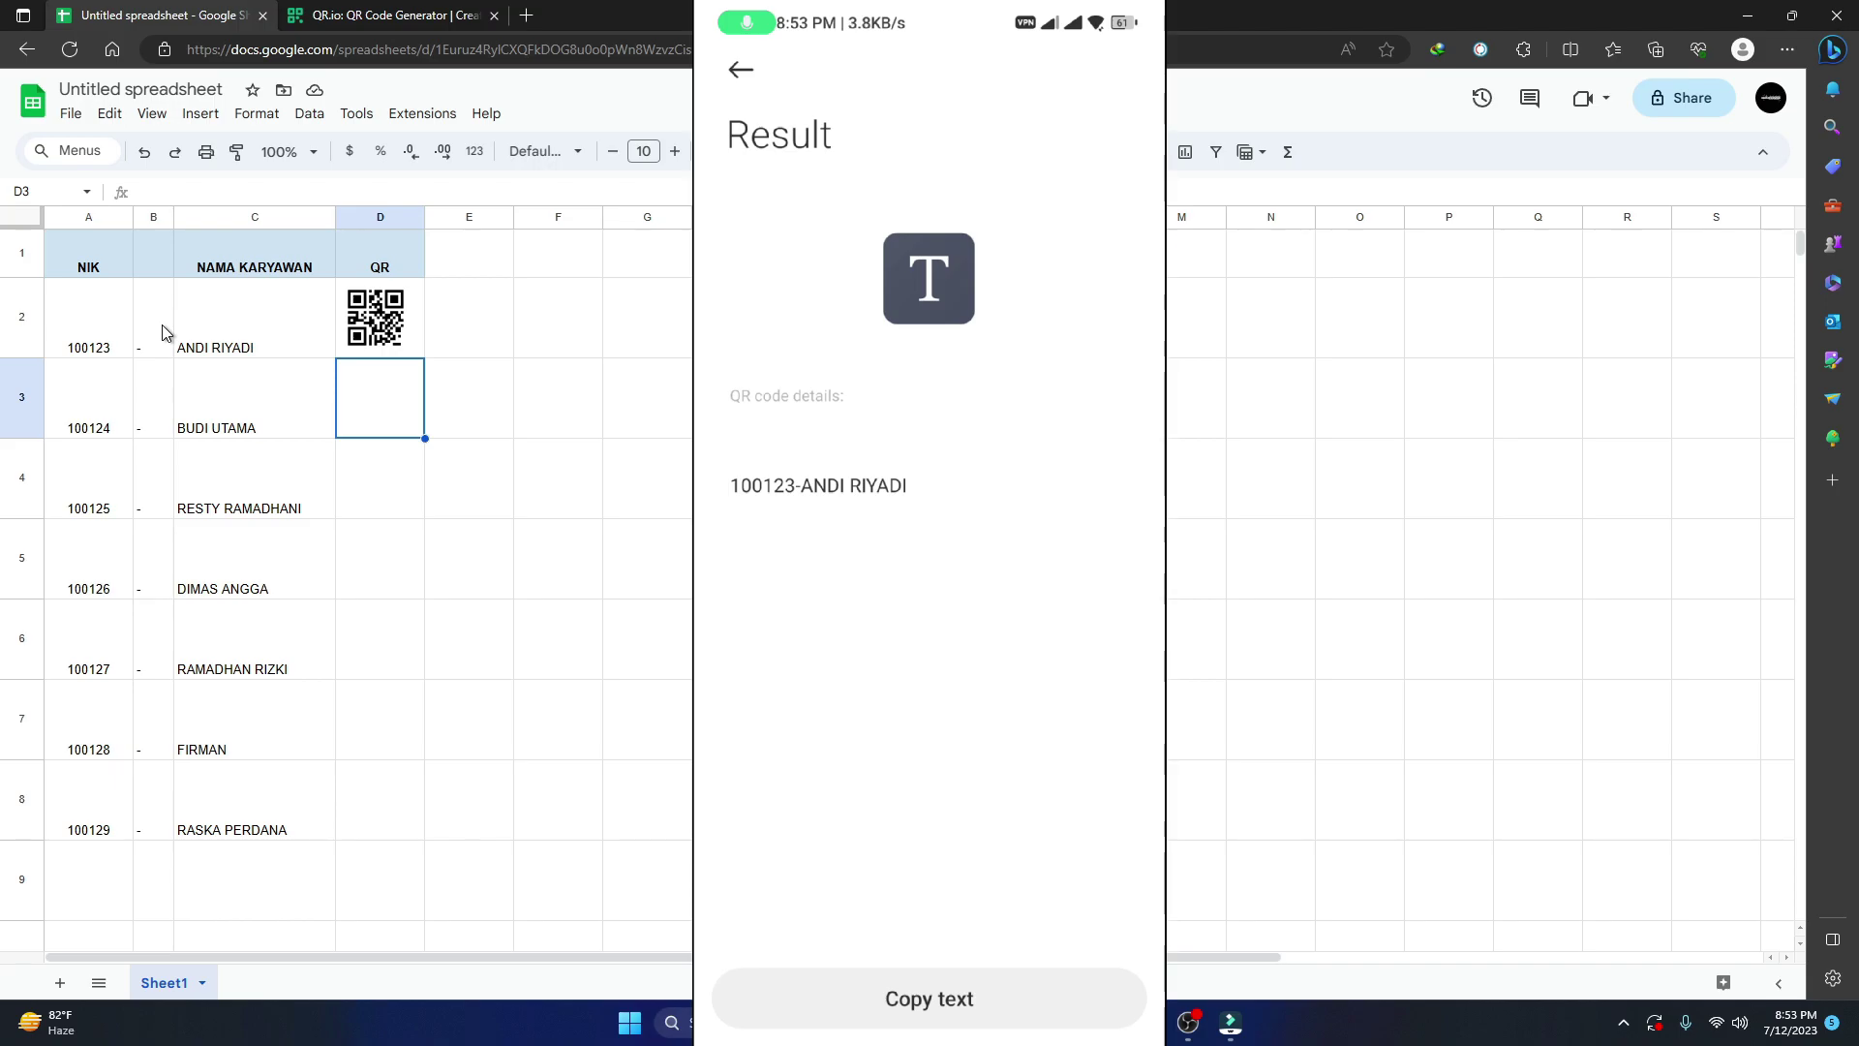
Reselect D2 to review its QR formula after scanning.
{"action": "left_click", "coordinate": [405, 334]}
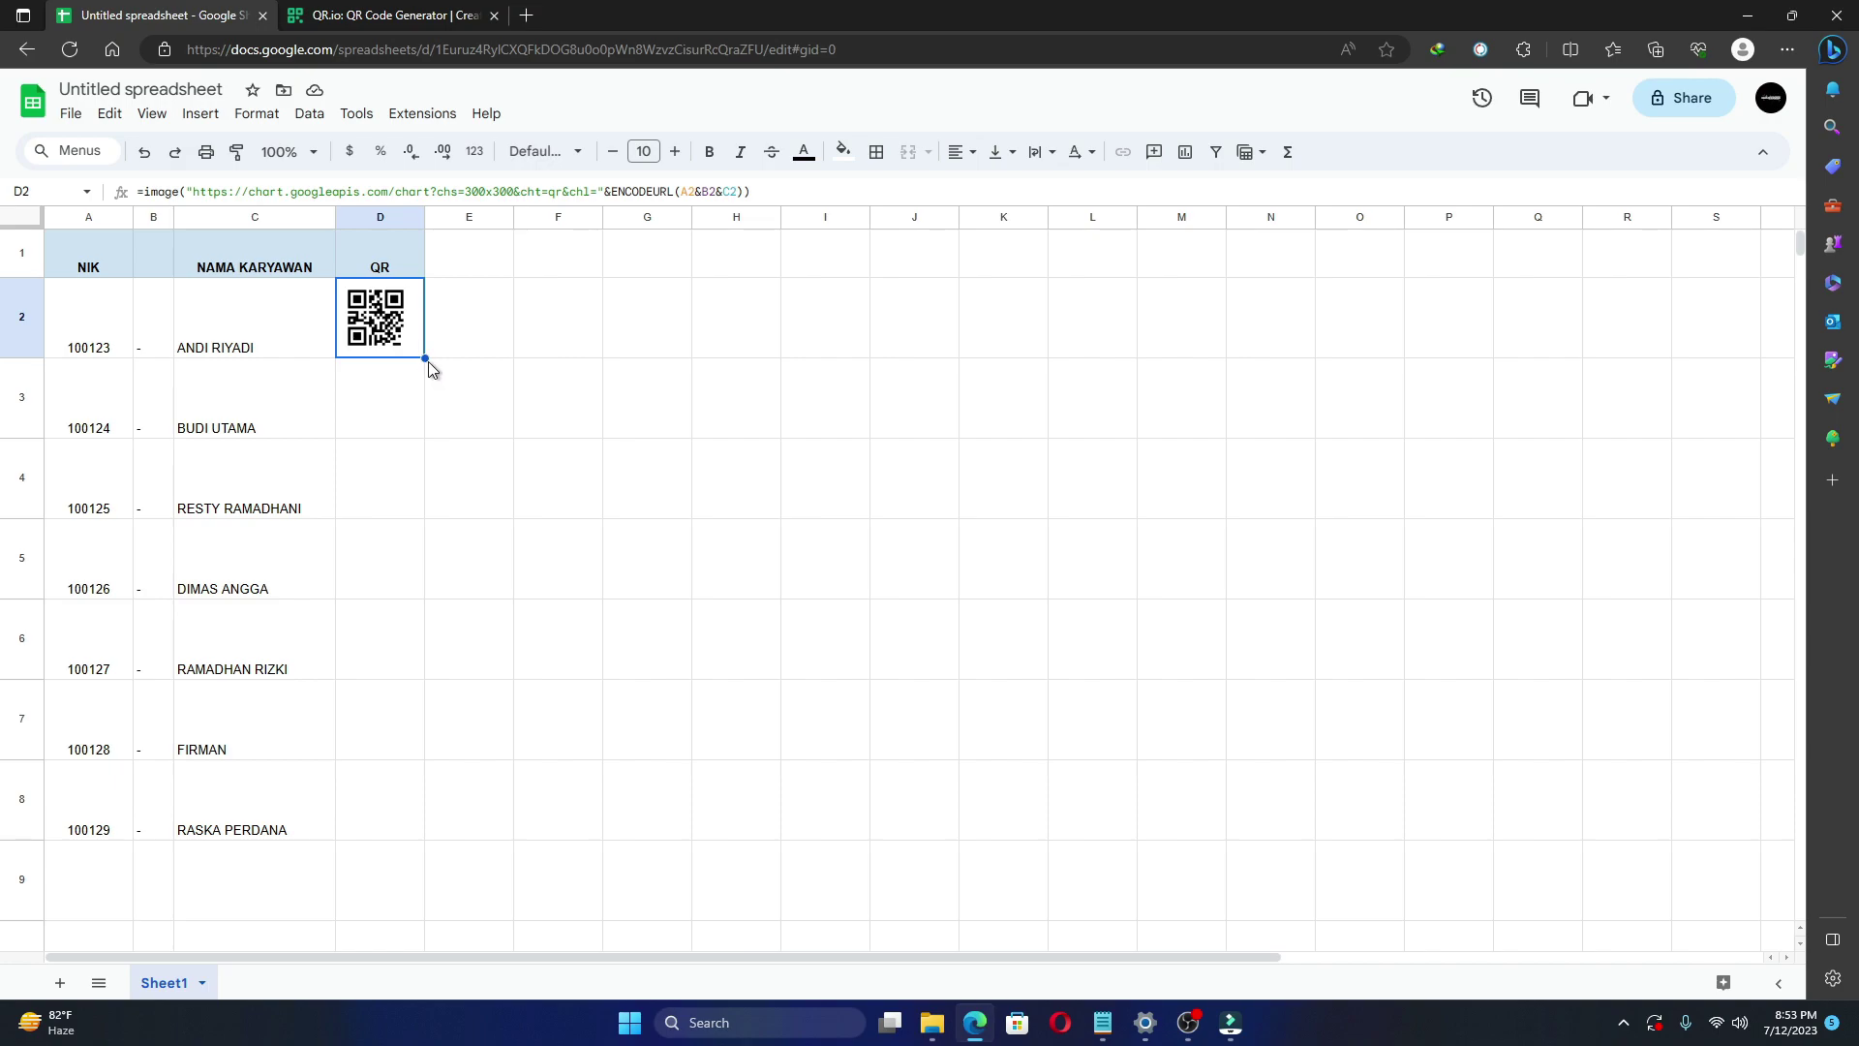
Copy D2's IMAGE QR formula down through D8, covering all seven employee rows.
{"action": "left_click_drag", "start_coordinate": [424, 358], "coordinate": [394, 822]}
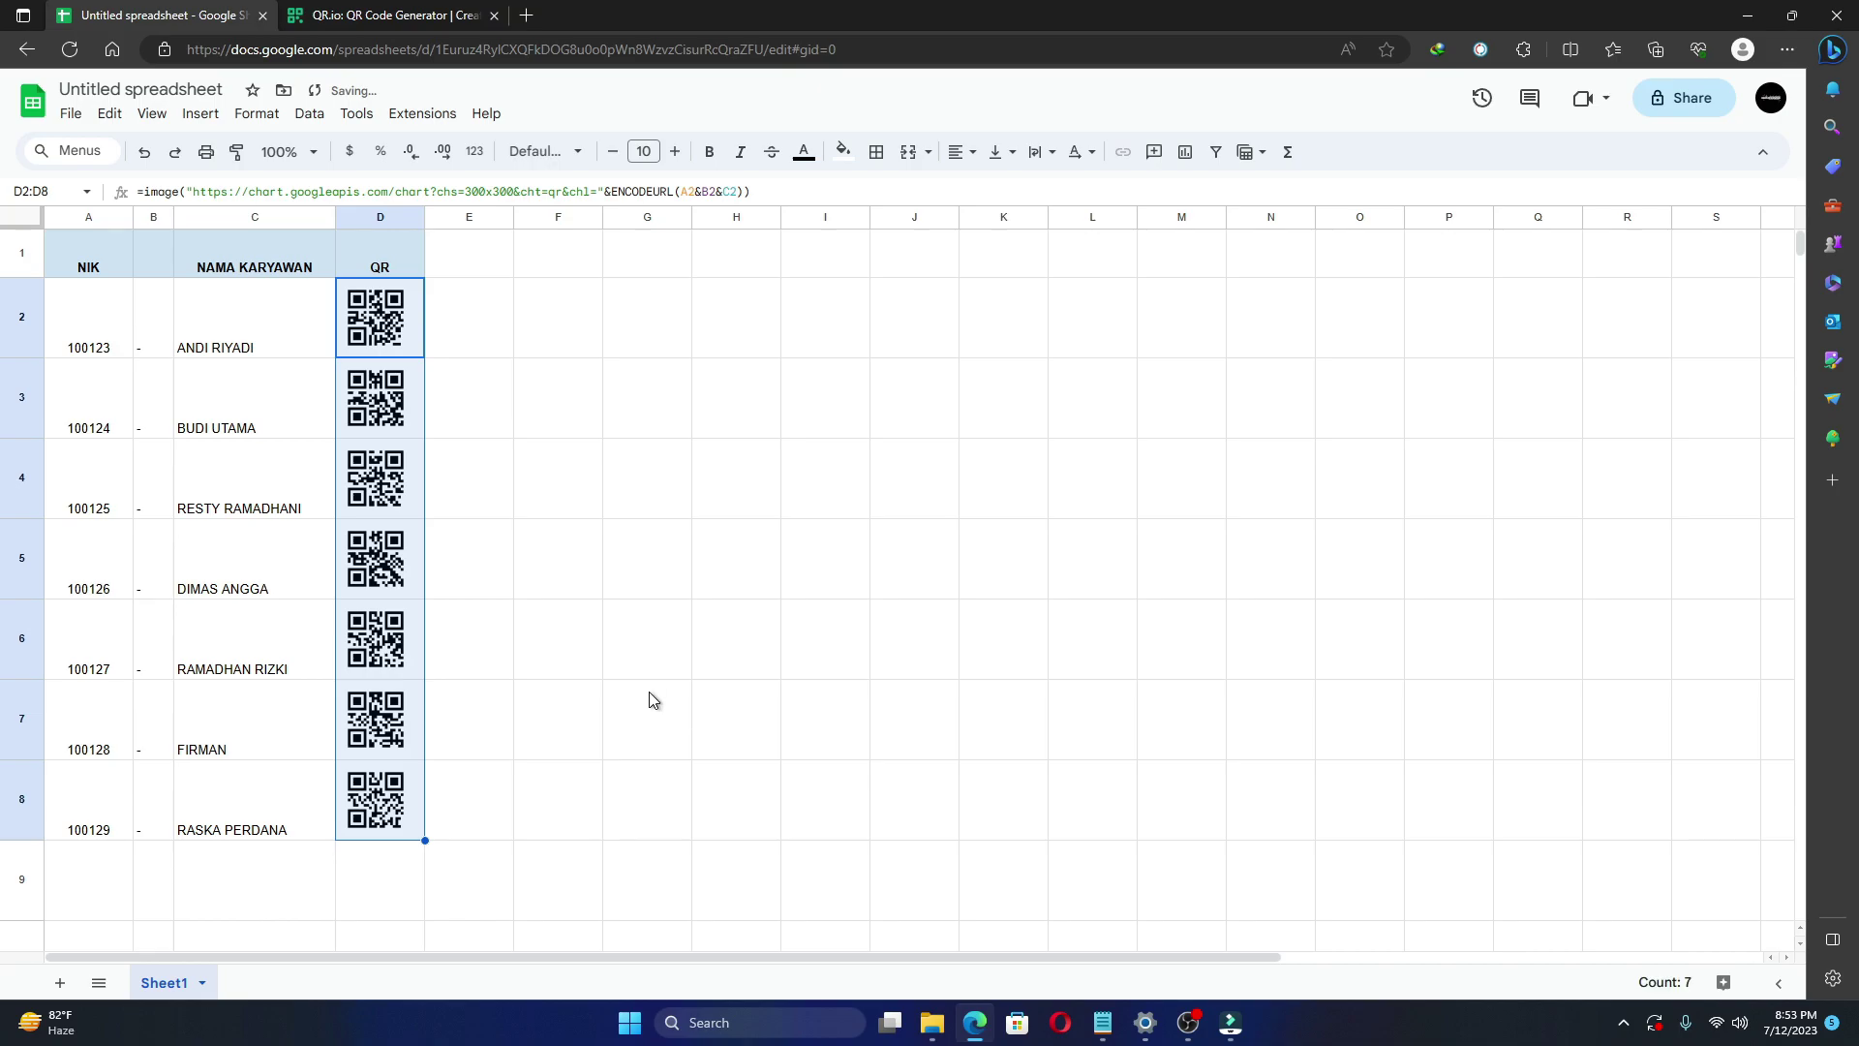
{"action": "left_click", "coordinate": [498, 559]}
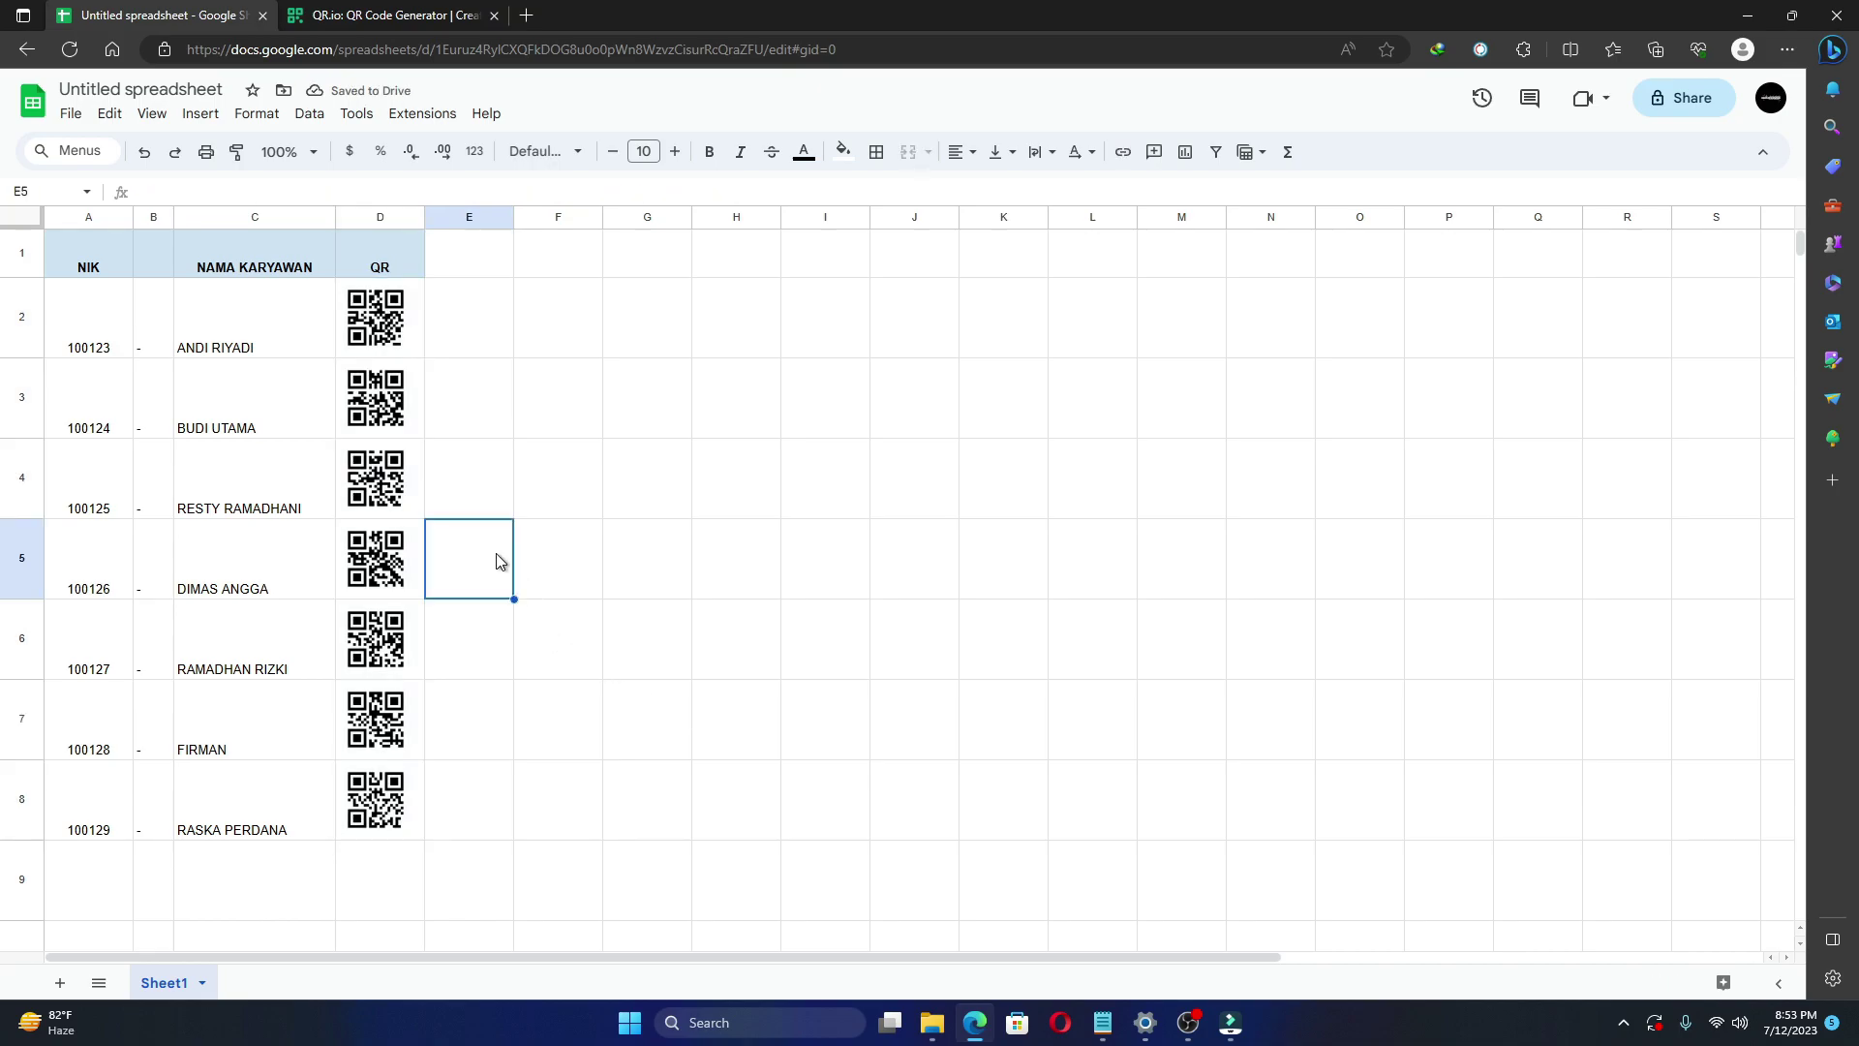